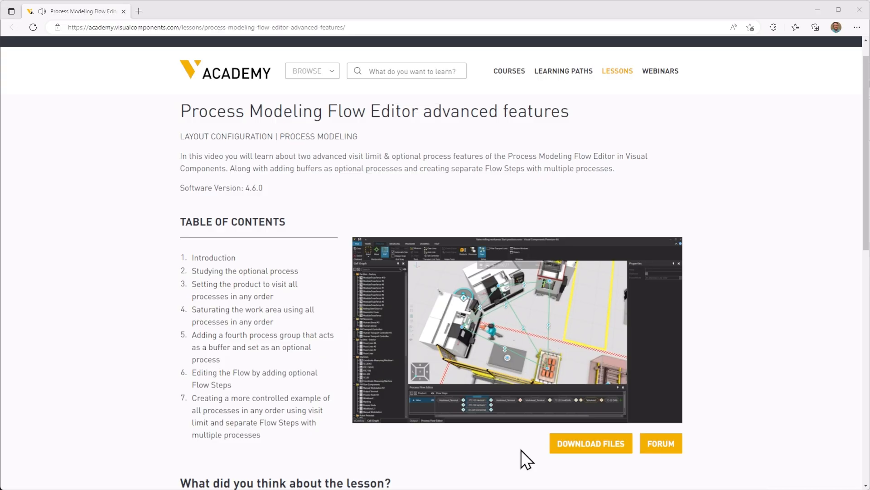
pyautogui.click(574, 449)
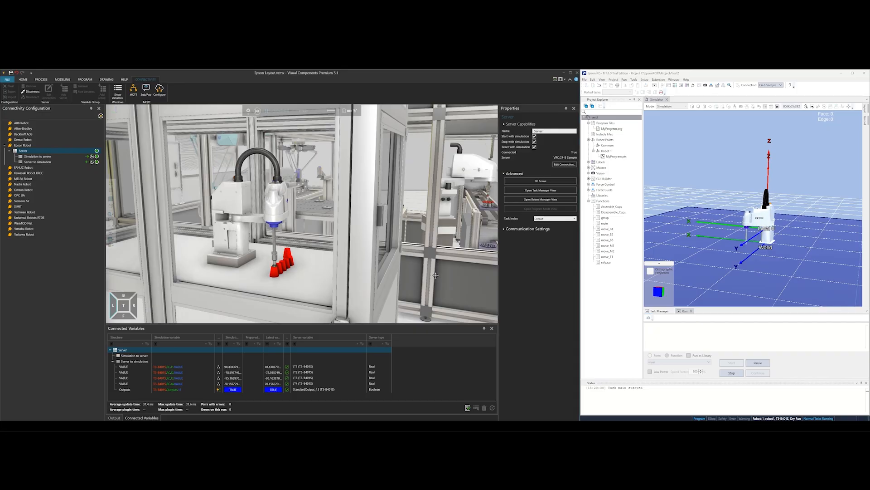
pyautogui.moveTo(435, 274); pyautogui.dragTo(431, 275, button='right')
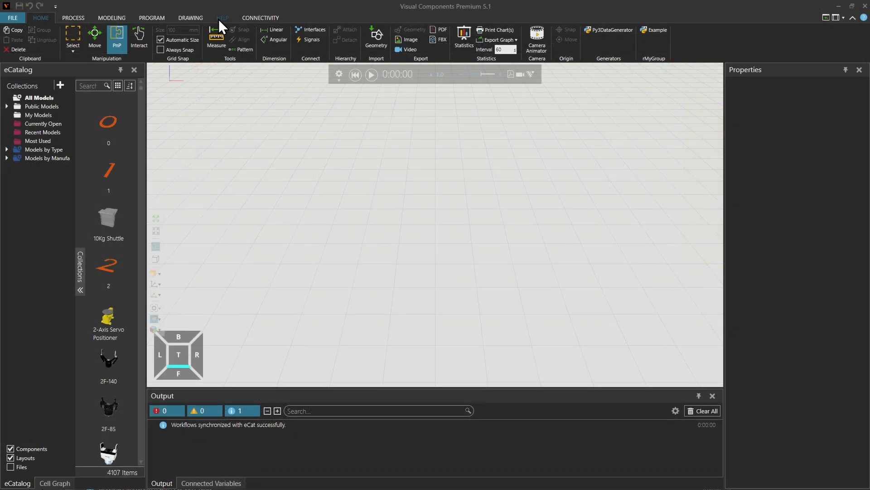
# - Search the online support material for "post processor download" and open the Robot Program Post Processor (downloader) forum topic
pyautogui.click(220, 19)
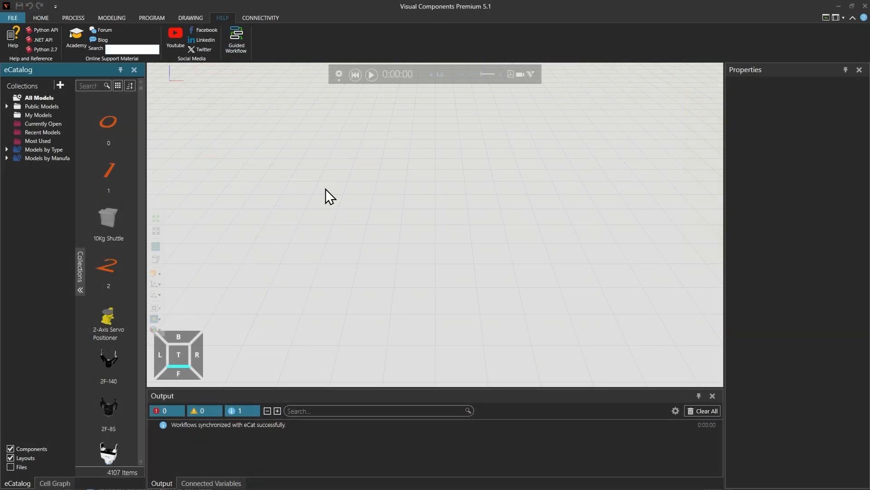
pyautogui.click(132, 50)
pyautogui.write('post p')
pyautogui.write('rocessor download')
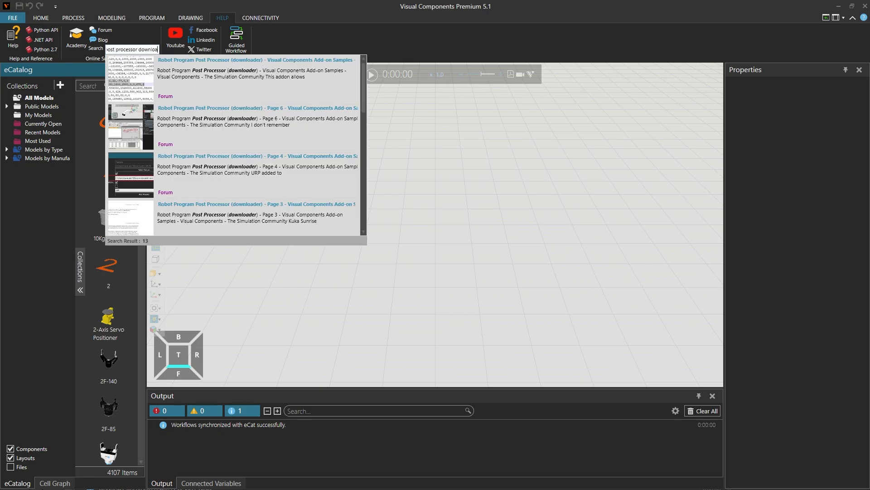
pyautogui.click(226, 61)
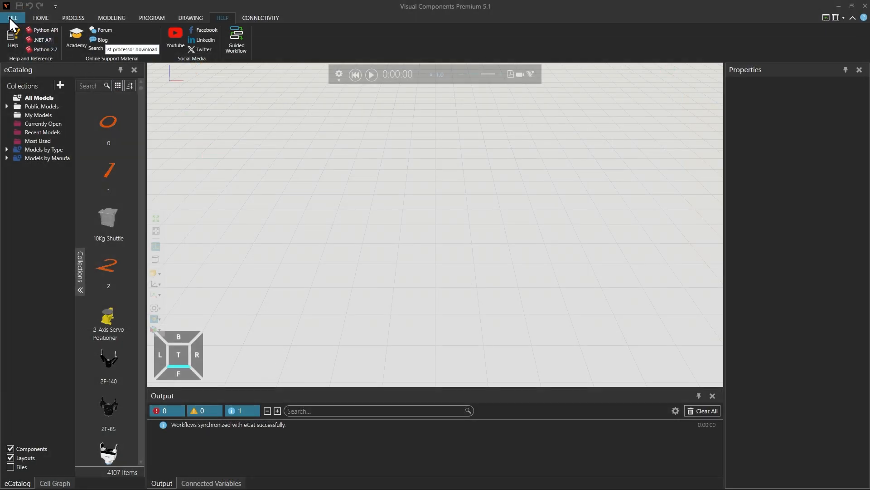
# - Exit Visual Components and extract RobotPostProcessor.zip in the My Commands\Python 2 folder
pyautogui.click(9, 17)
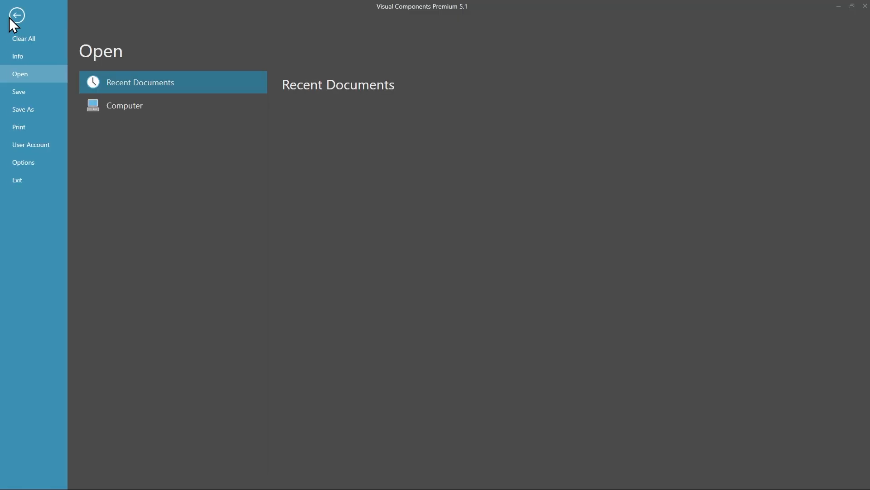
pyautogui.click(28, 185)
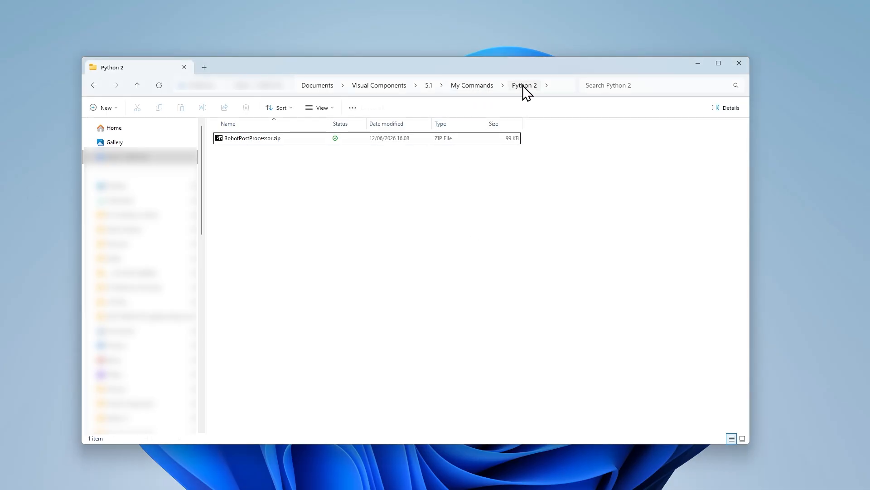
pyautogui.click(240, 138)
pyautogui.rightClick(240, 138)
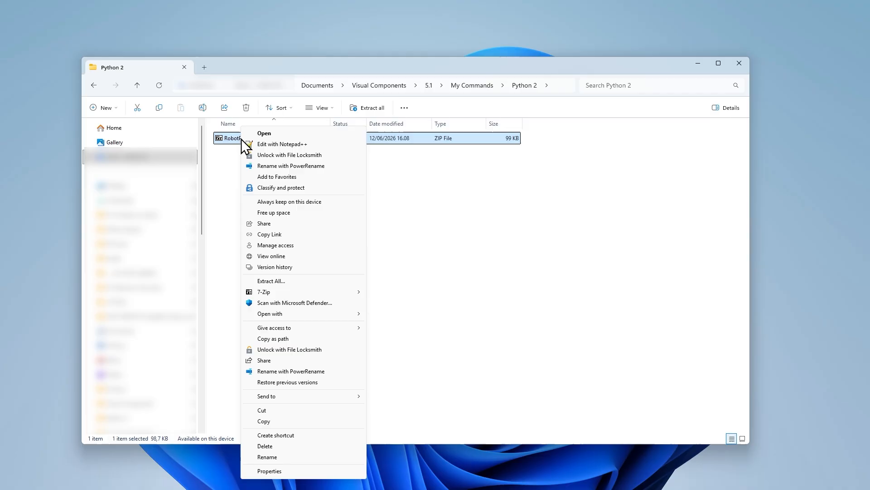
pyautogui.click(274, 281)
pyautogui.click(527, 354)
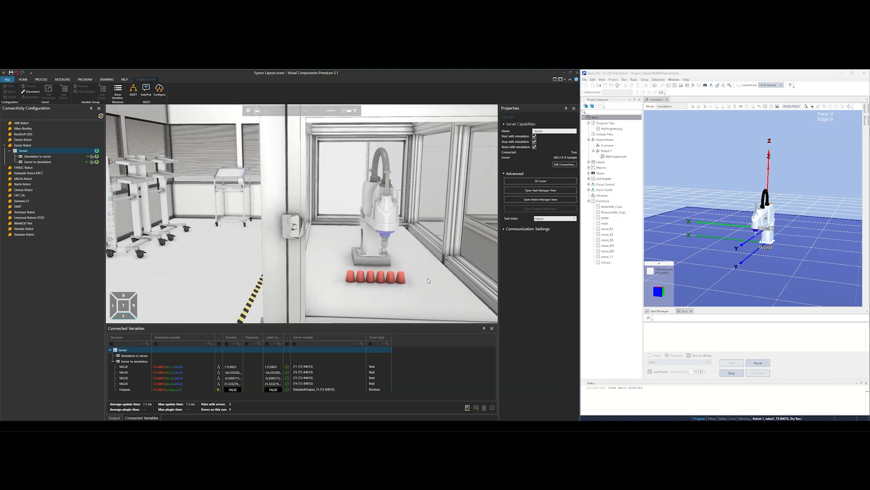
pyautogui.moveTo(428, 281); pyautogui.dragTo(385, 259, button='middle')
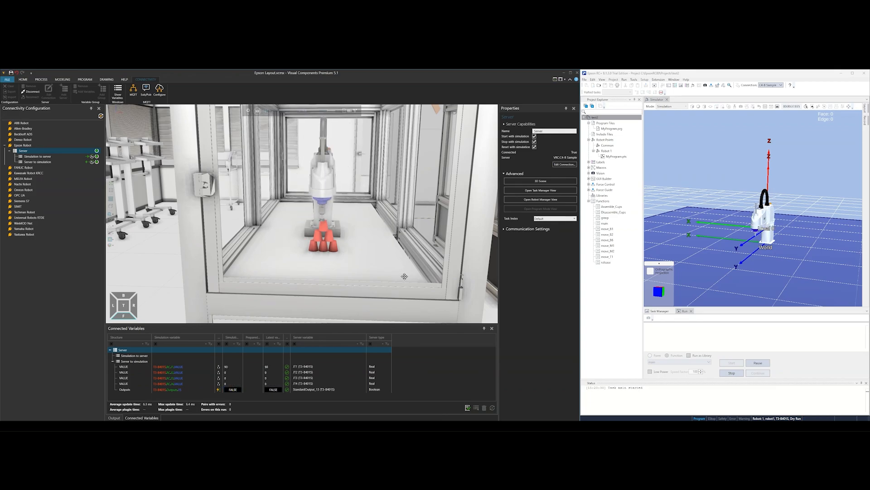
pyautogui.moveTo(404, 276)
pyautogui.mouseDown(button='right')
pyautogui.moveTo(444, 262)
pyautogui.moveTo(393, 279)
pyautogui.mouseUp(button='right')
pyautogui.scroll(-3, 422, 270)
pyautogui.scroll(-5, 413, 273)
pyautogui.scroll(-5, 409, 273)
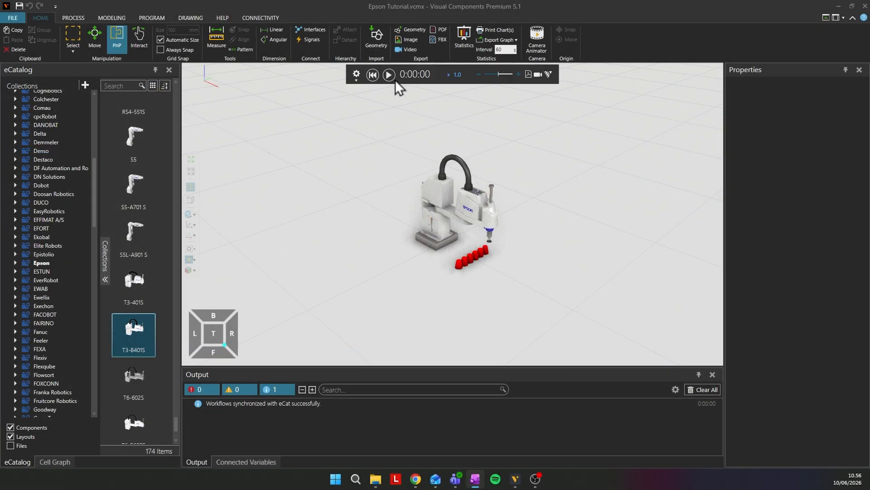
# - Play the Epson Tutorial robot simulation briefly and reset it to the start
pyautogui.click(392, 76)
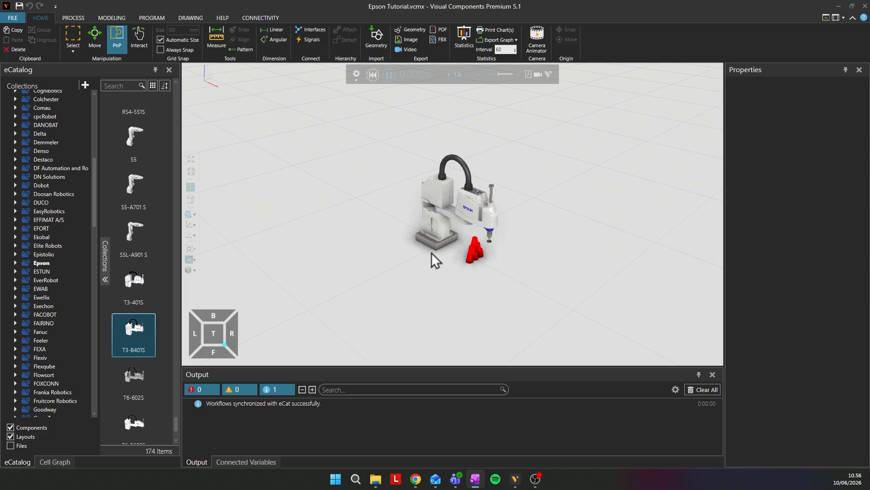
pyautogui.click(373, 74)
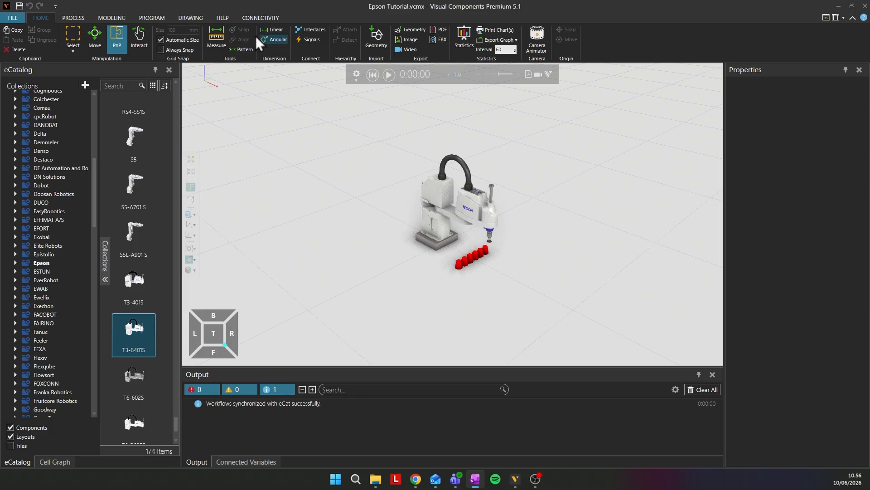
# - Add a new server connection under Epson Robot in the connectivity configuration
pyautogui.click(257, 17)
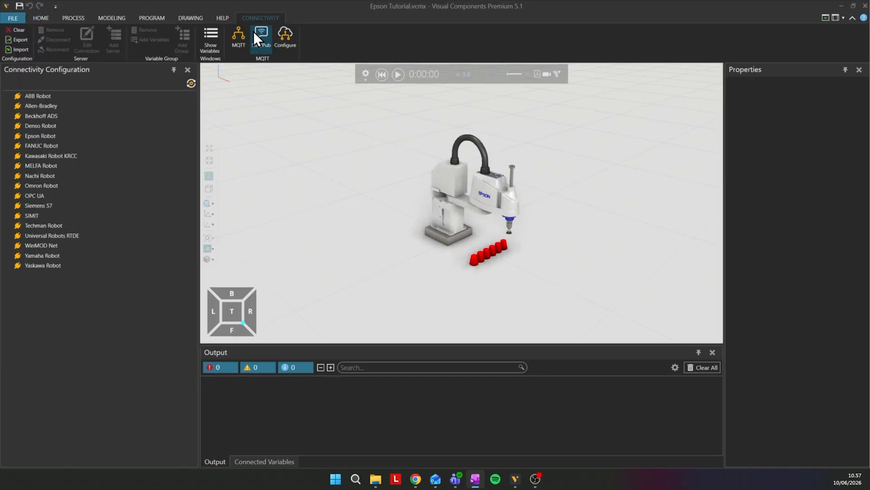
pyautogui.click(77, 135)
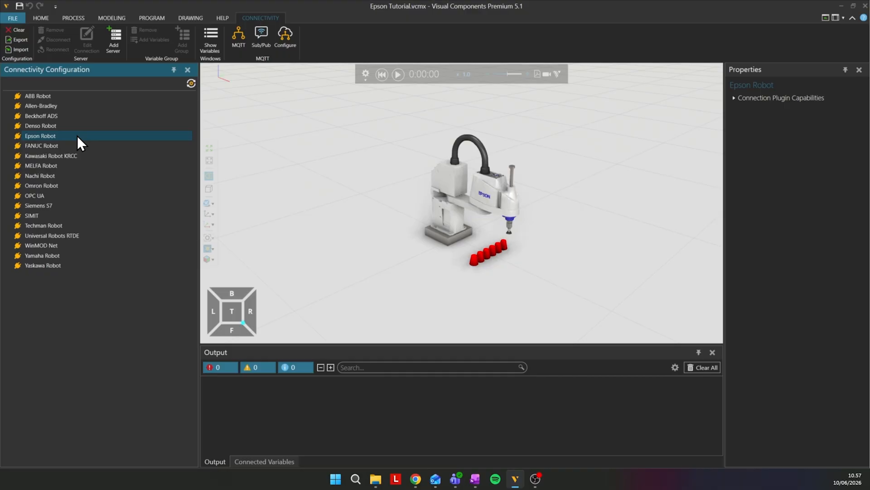
pyautogui.rightClick(77, 135)
pyautogui.click(114, 58)
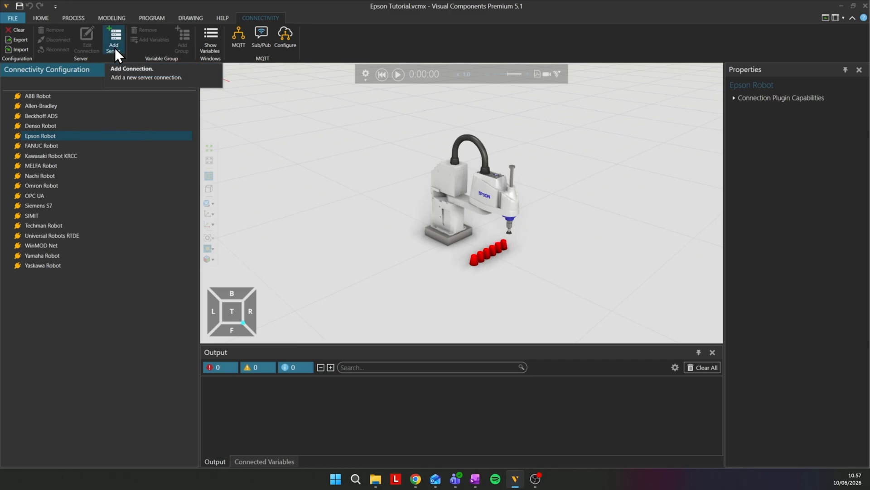
pyautogui.click(115, 48)
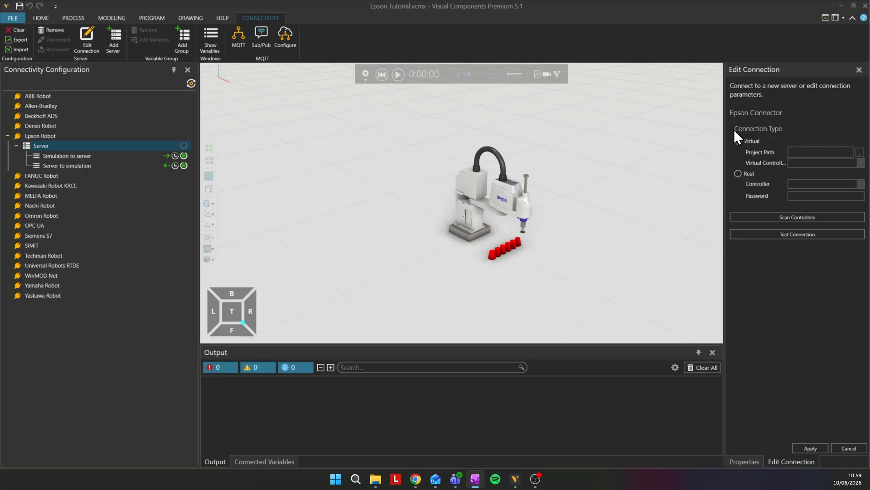
# - Set the Epson connection type to Virtual and load test2.sprj from the projects\test2 folder as the project path
pyautogui.click(737, 140)
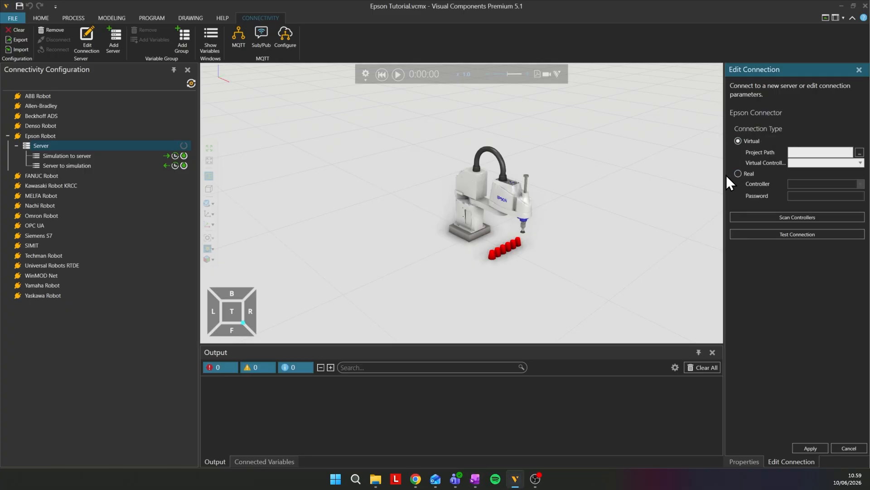
pyautogui.click(738, 173)
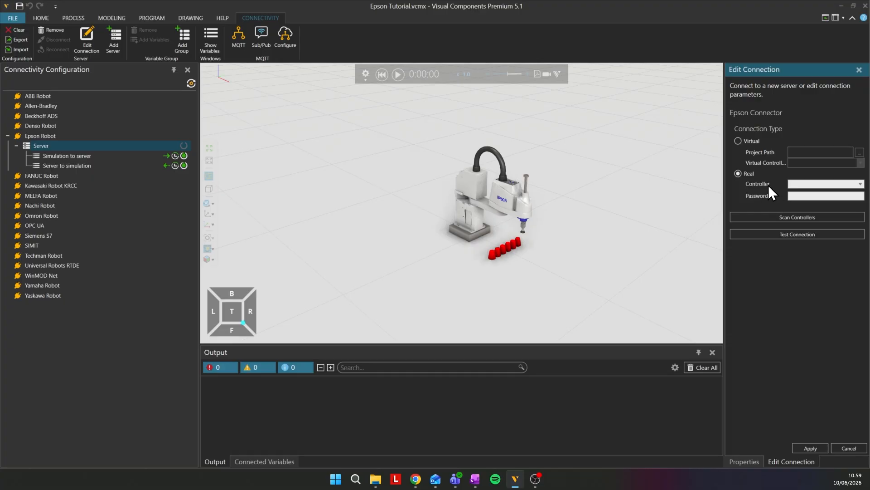
pyautogui.click(738, 140)
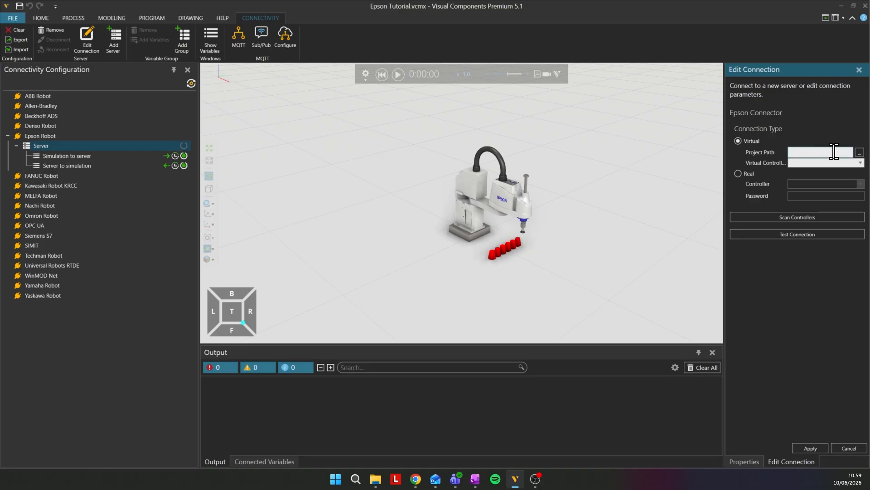
pyautogui.click(861, 154)
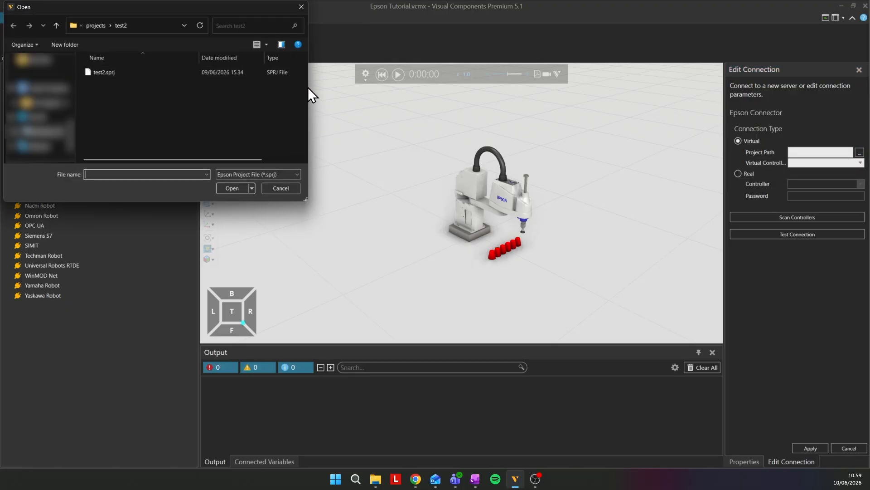
pyautogui.click(146, 25)
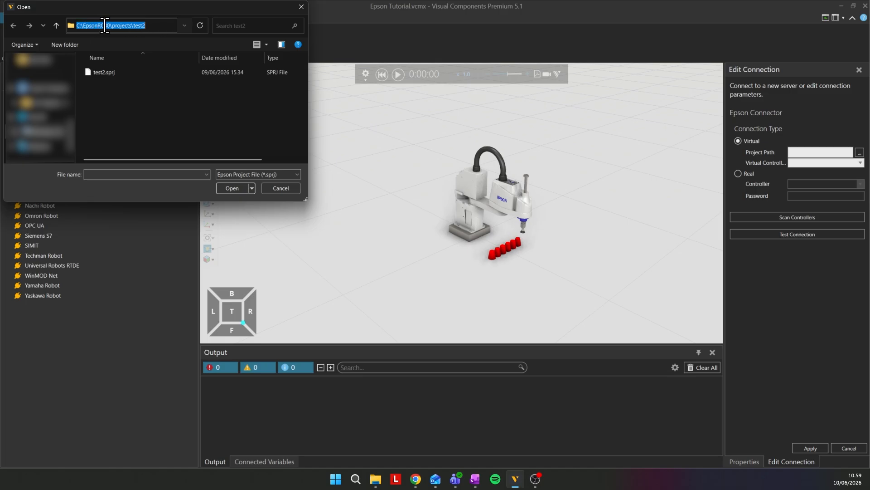
pyautogui.click(127, 74)
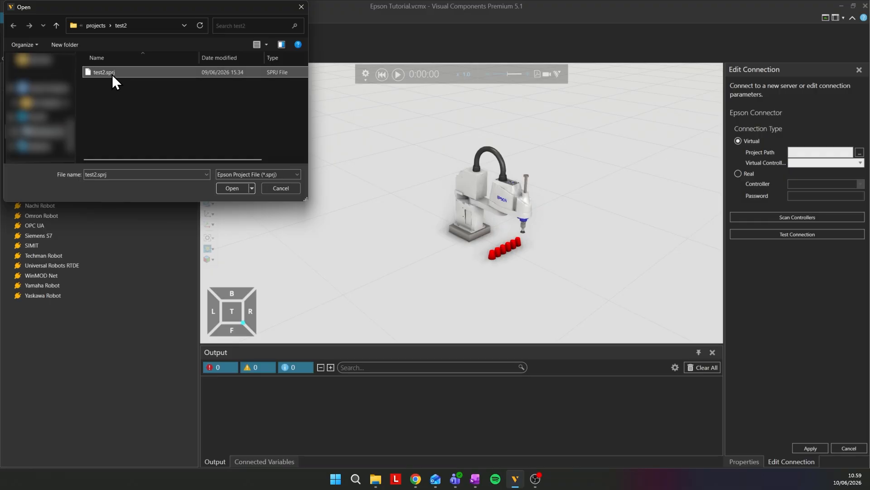
pyautogui.click(238, 189)
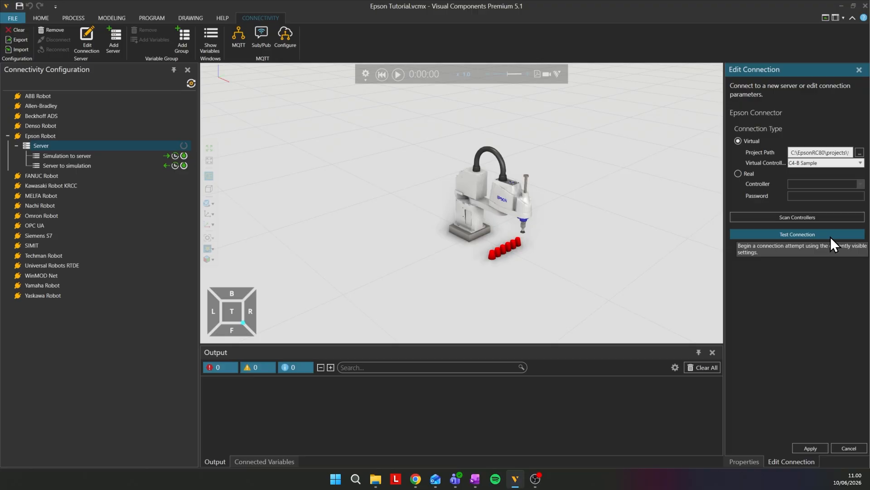
# - Apply the connection settings with the C4-B Sample virtual controller and connect the Epson server
pyautogui.click(810, 448)
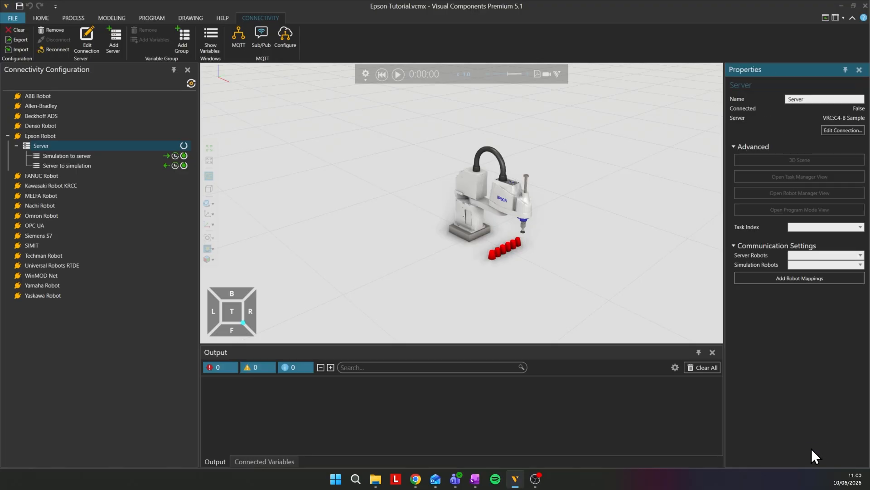
pyautogui.click(183, 146)
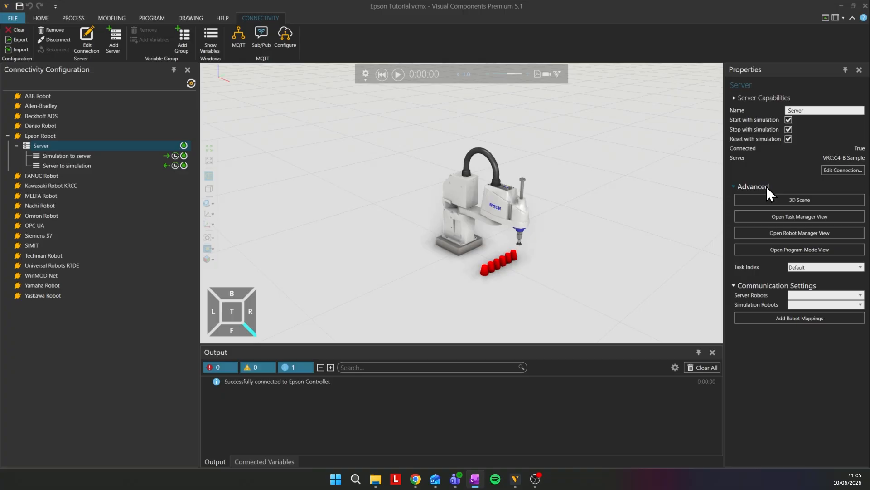
# - Open the Epson server's 3D scene, enlarge and reposition the Robot Simulator window to examine it, and close it
pyautogui.click(815, 200)
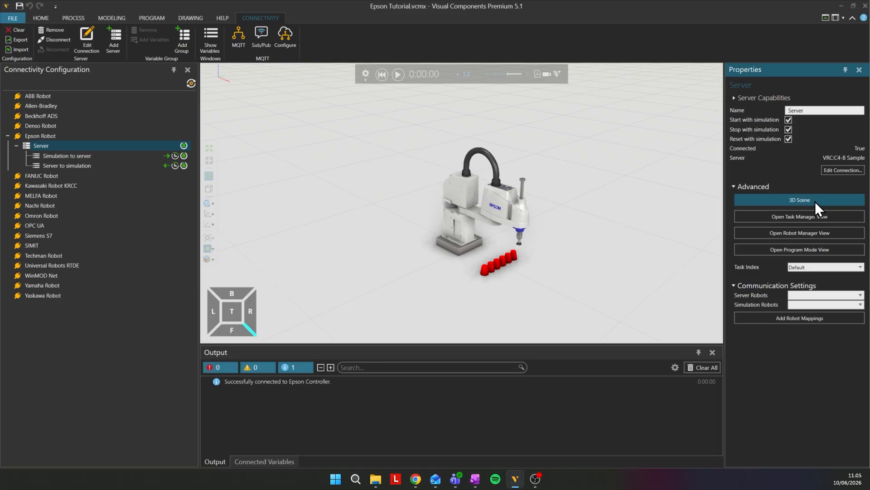
pyautogui.moveTo(426, 151); pyautogui.dragTo(271, 87)
pyautogui.moveTo(367, 258); pyautogui.dragTo(536, 340)
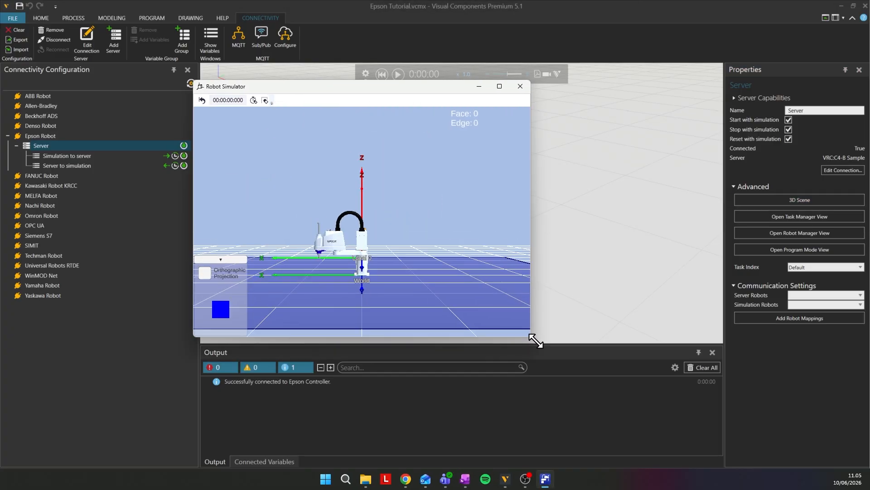
pyautogui.moveTo(348, 93); pyautogui.dragTo(189, 73)
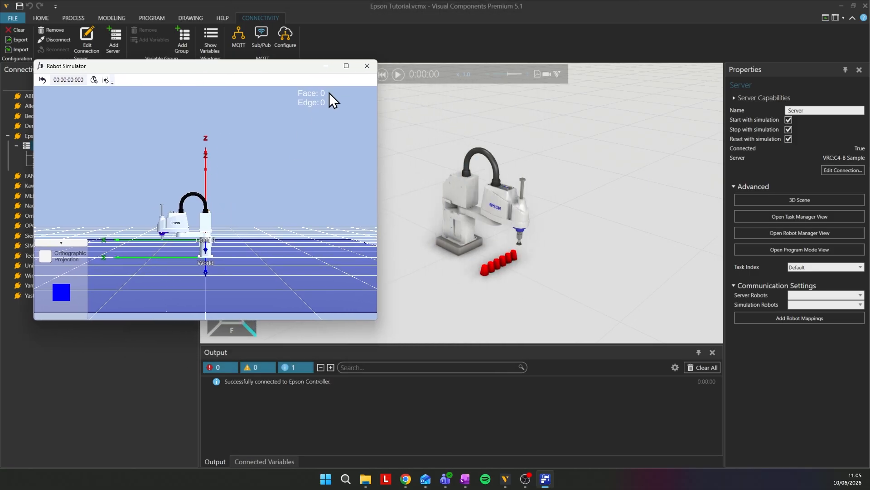
pyautogui.click(368, 68)
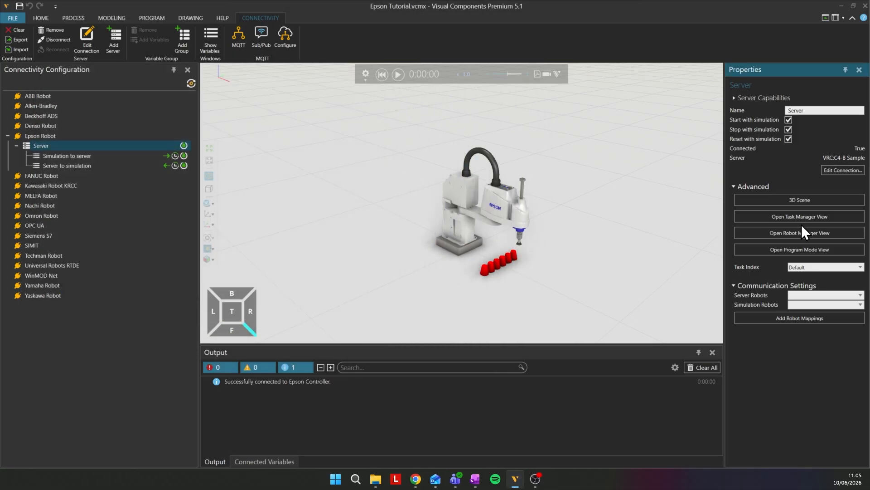
# - Open the Epson server's Task Manager view to examine its task list, and close it
pyautogui.click(801, 218)
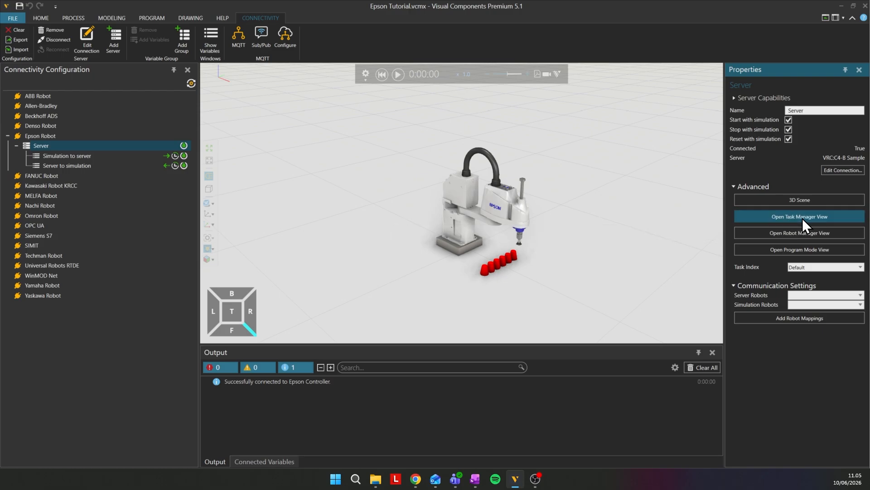
pyautogui.moveTo(611, 120); pyautogui.dragTo(599, 120)
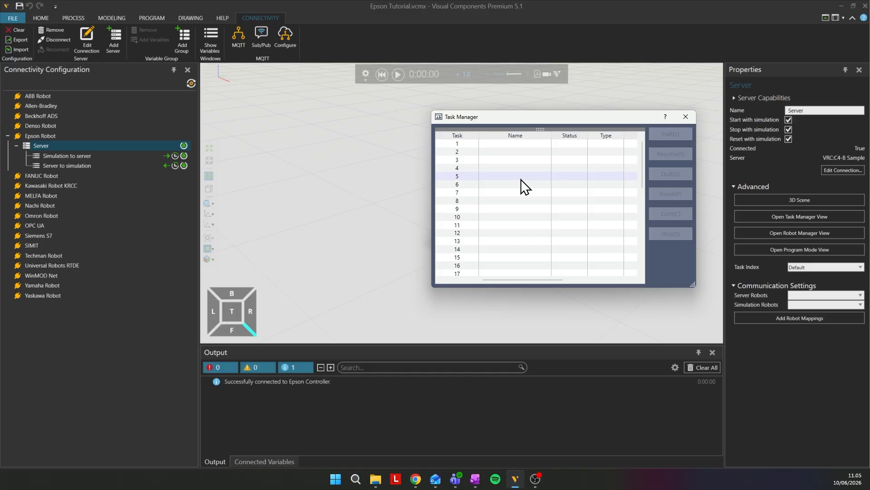
pyautogui.click(685, 116)
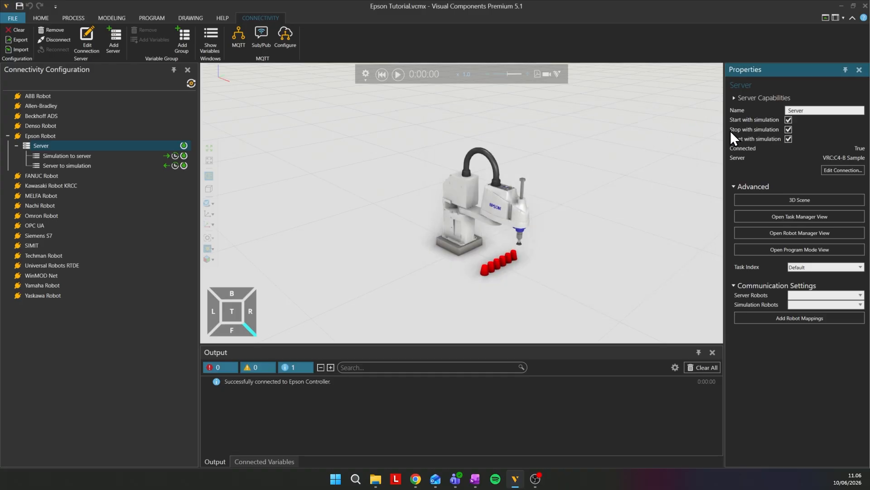
# - Open the Epson server's Robot Manager view, examine the jogging and teaching controls, and close it
pyautogui.click(769, 233)
pyautogui.moveTo(332, 172); pyautogui.dragTo(255, 119)
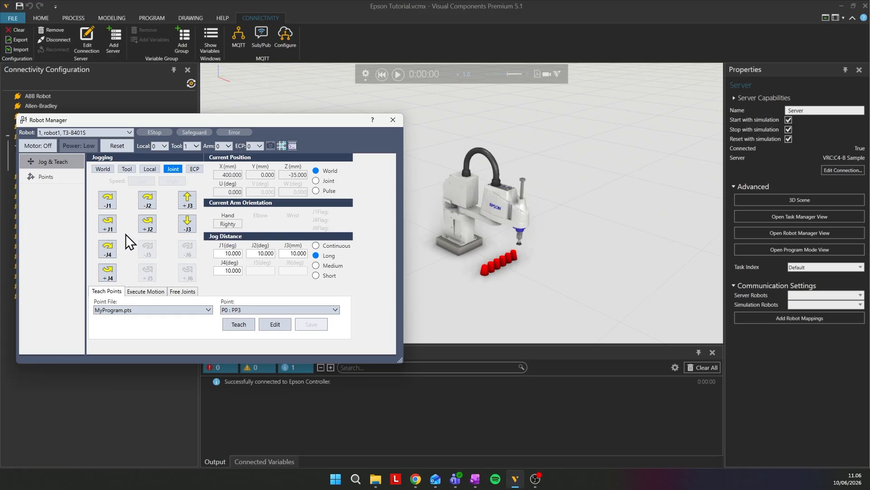
pyautogui.click(392, 120)
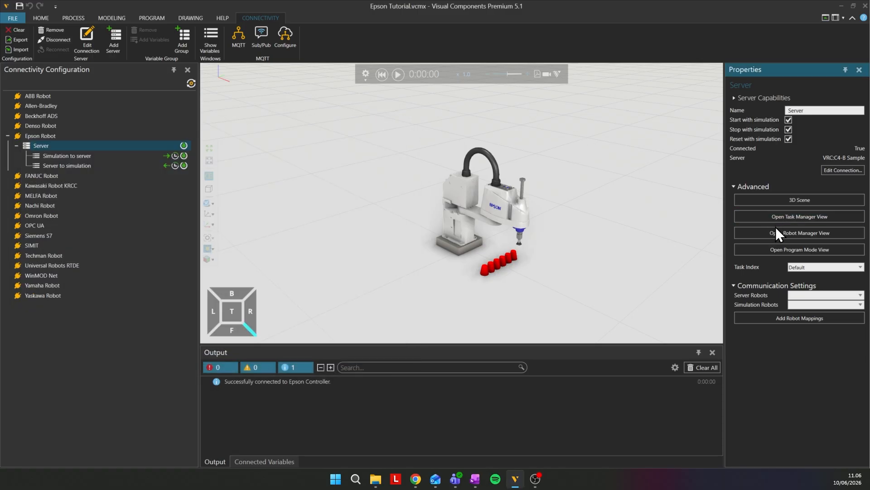
# - Open the Epson server's Program Mode view, enlarge the window to examine the test2 project, and close it
pyautogui.click(763, 252)
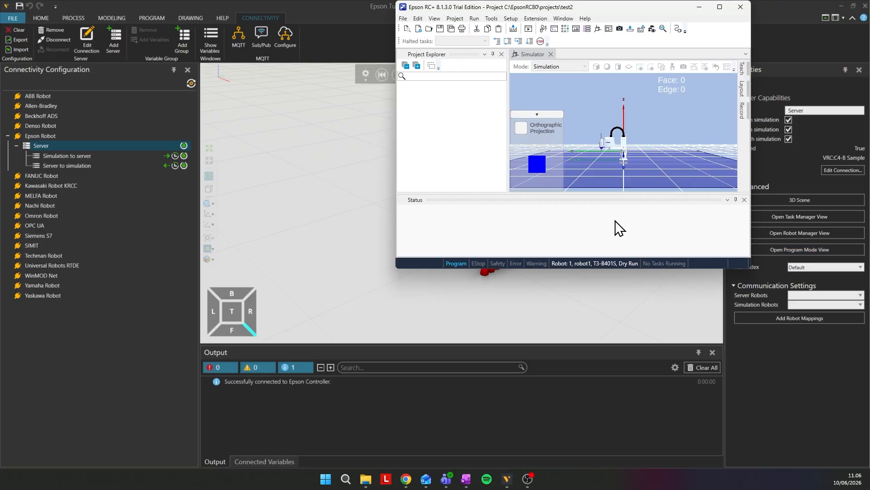
pyautogui.moveTo(396, 268); pyautogui.dragTo(253, 358)
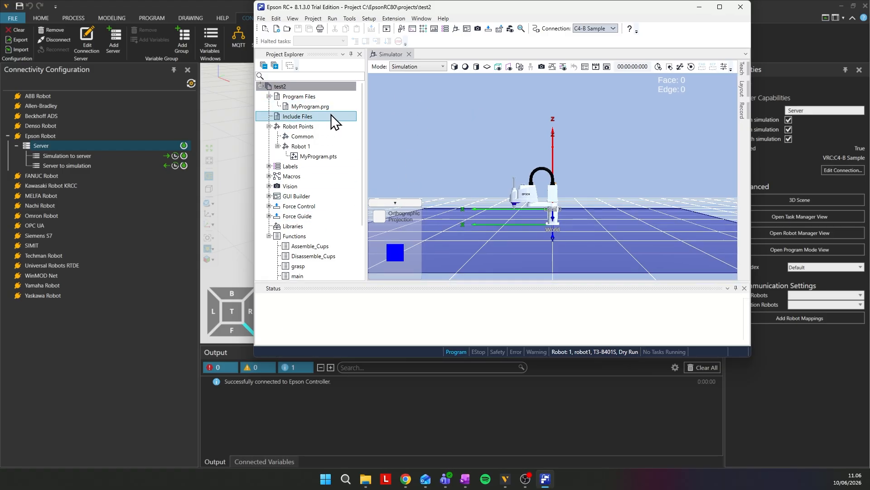
pyautogui.click(741, 7)
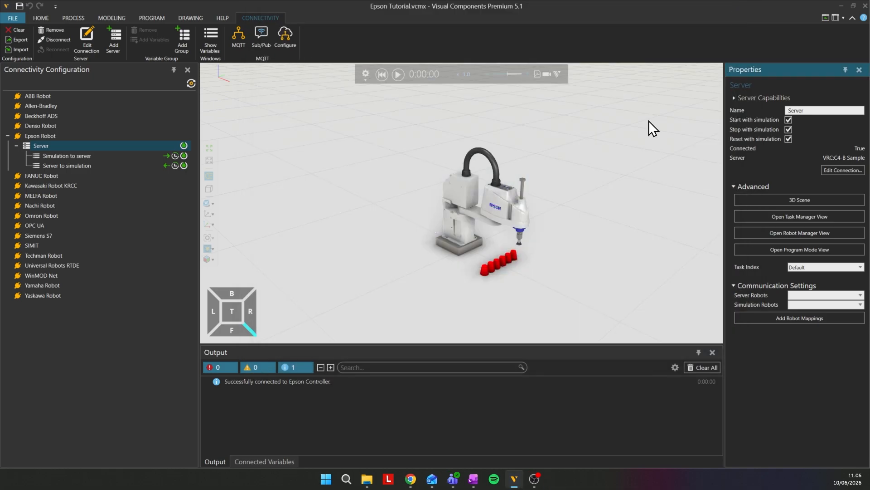
# - Post-process the T3-B401S robot's program and save it as Tutorial_1 in the test2 project folder
pyautogui.click(459, 233)
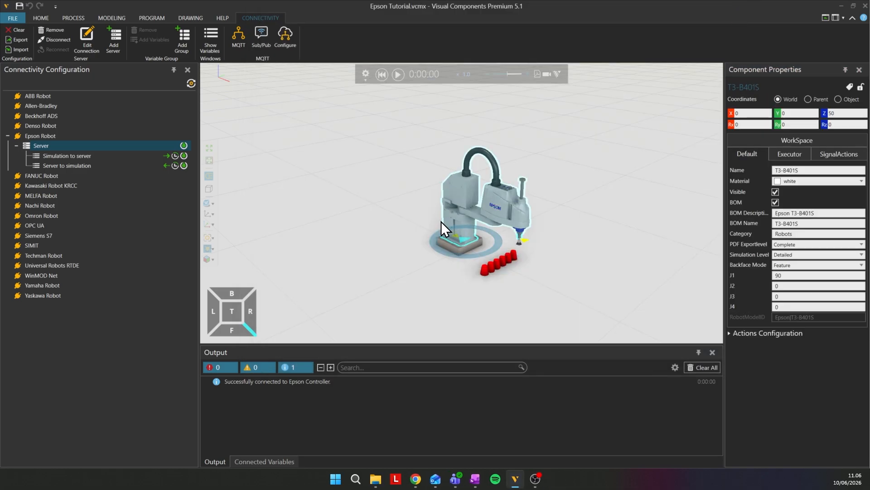
pyautogui.click(149, 20)
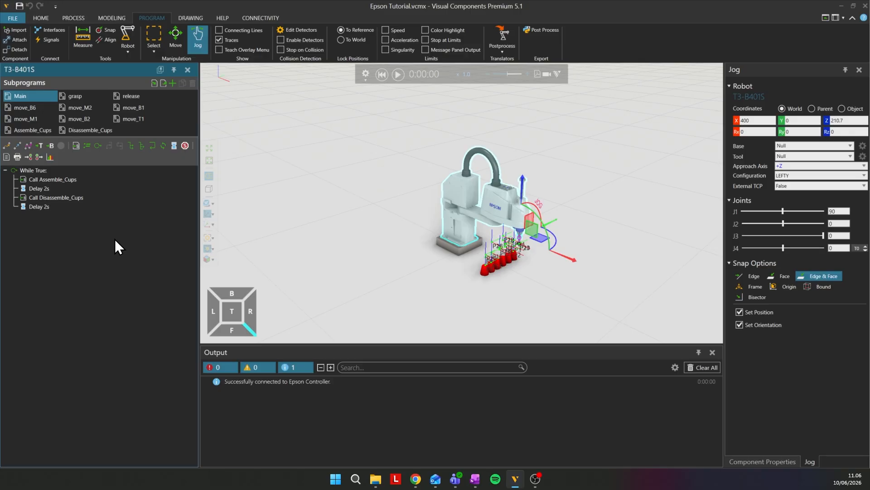
pyautogui.click(548, 31)
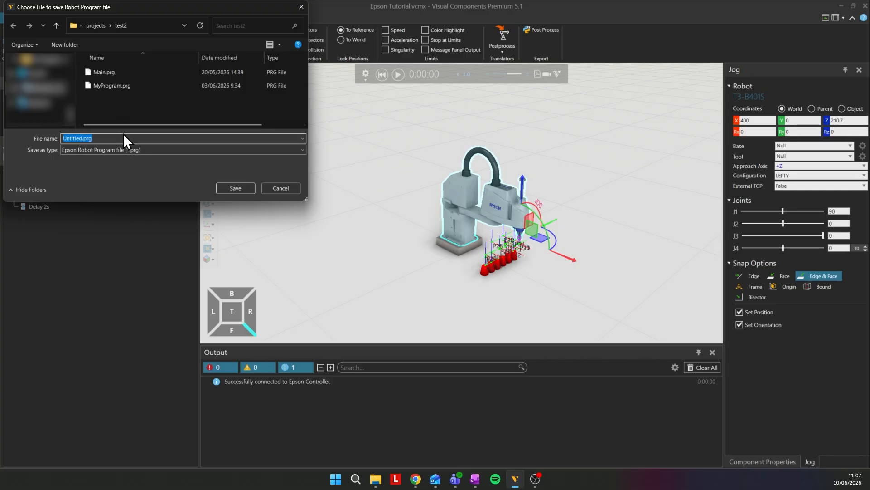
pyautogui.write('Tutorial_1')
pyautogui.press('Return')
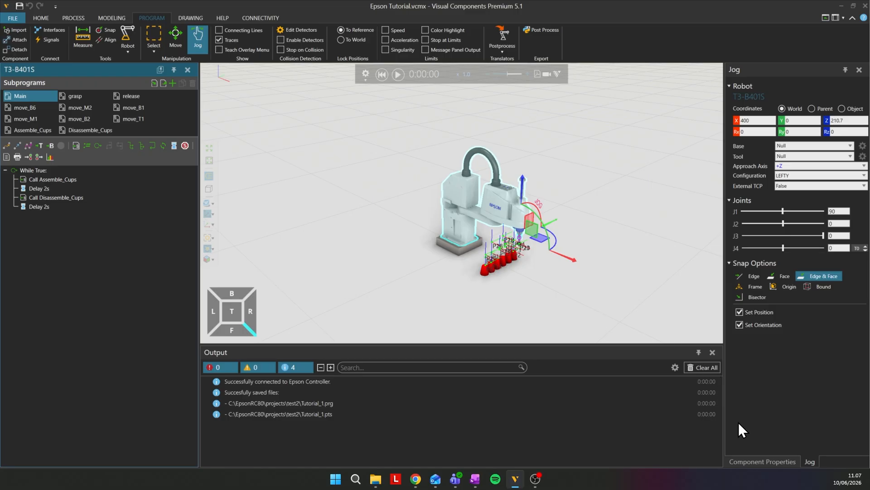
# - Disable the T3-B401S robot's executor in its component properties by turning off IsEnabled
pyautogui.click(760, 461)
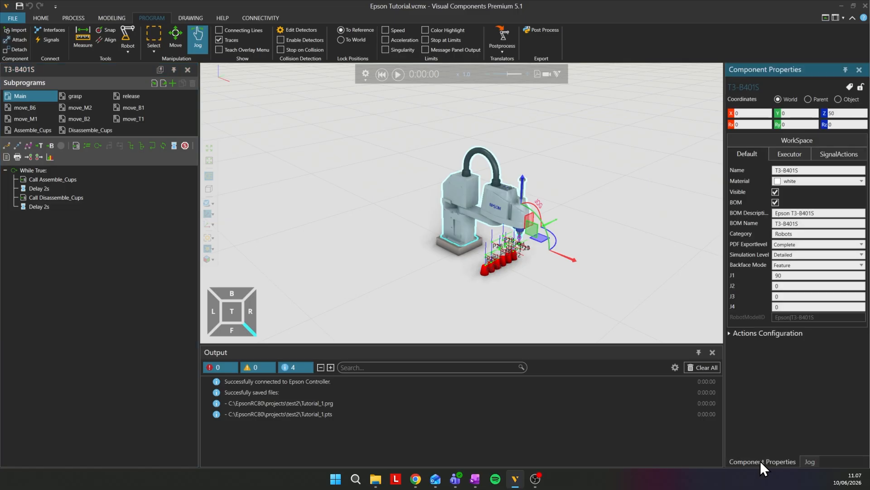
pyautogui.click(794, 153)
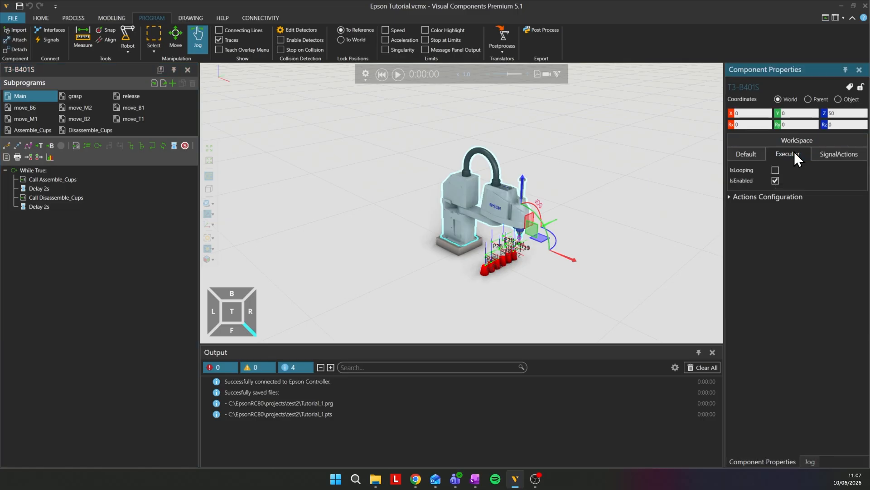
pyautogui.click(776, 180)
# - Return to the connectivity configuration and open the Program Mode view of the Epson server
pyautogui.click(252, 18)
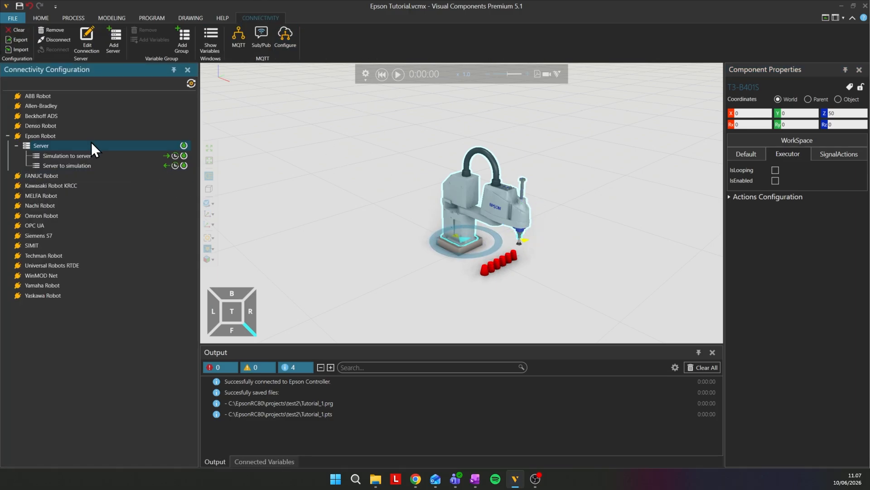
pyautogui.click(78, 146)
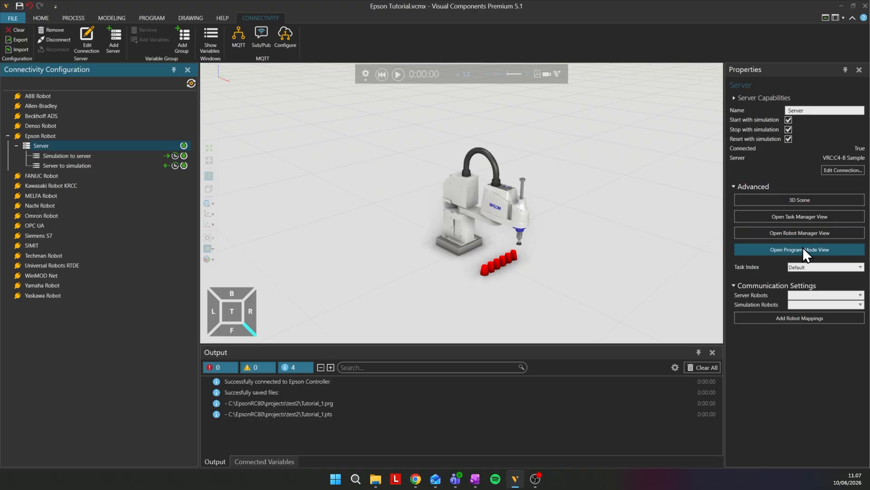
pyautogui.click(763, 250)
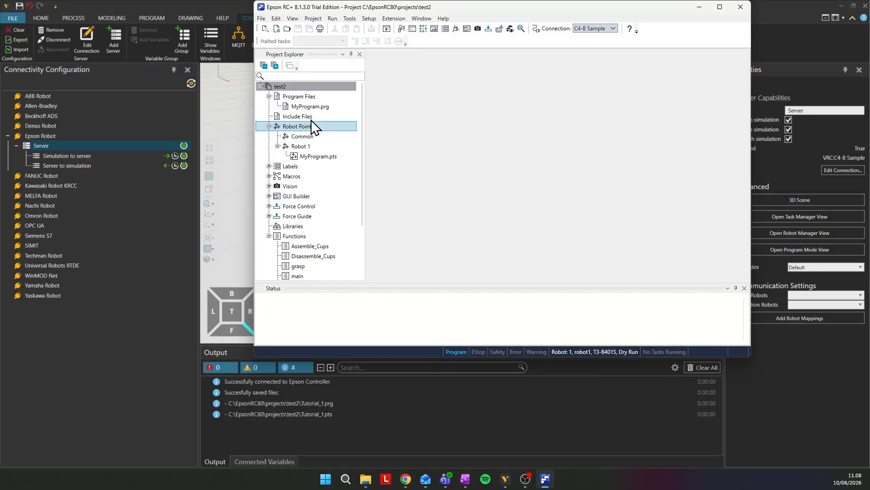
# - Add the existing file Tutorial_1.prg from the EsponRC80 projects folder test2 to the project's program files
pyautogui.click(300, 99)
pyautogui.rightClick(314, 97)
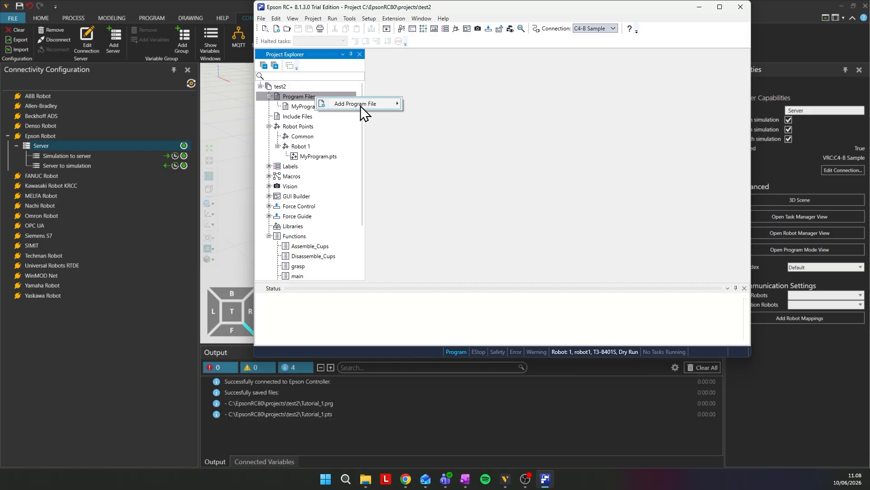
pyautogui.moveTo(360, 105)
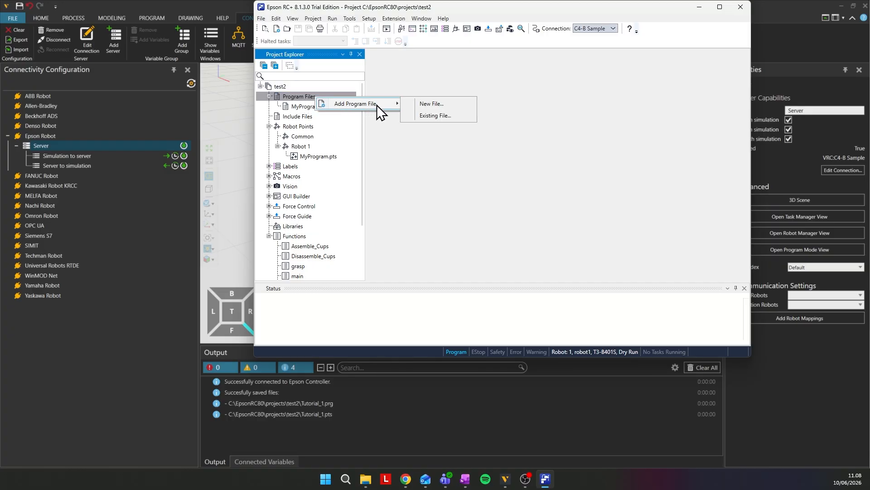
pyautogui.click(450, 111)
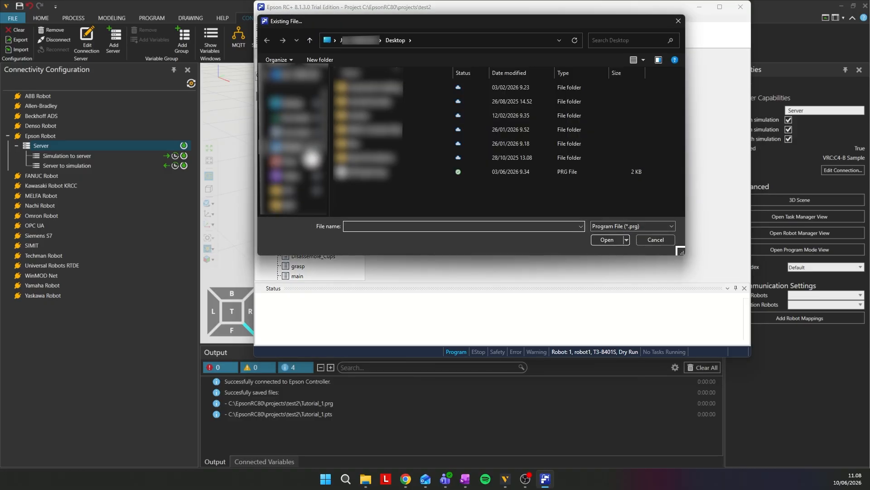
pyautogui.scroll(-5, 312, 158)
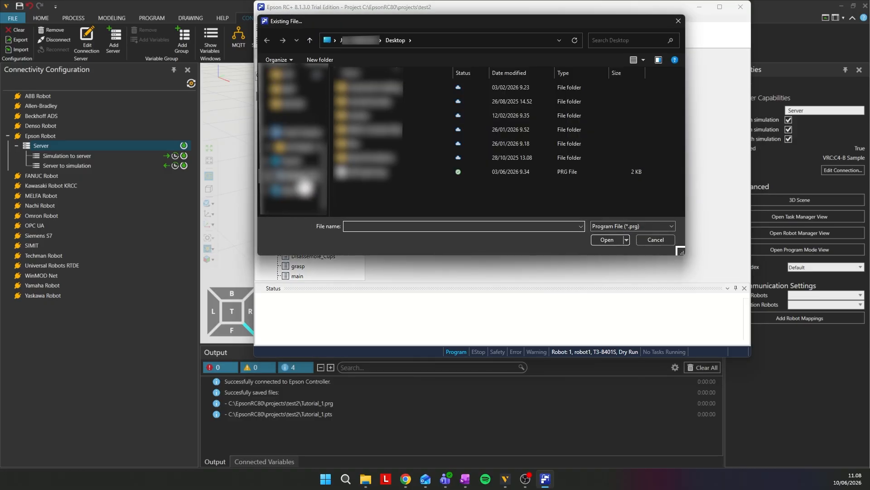
pyautogui.click(301, 180)
pyautogui.doubleClick(398, 126)
pyautogui.doubleClick(364, 150)
pyautogui.doubleClick(363, 149)
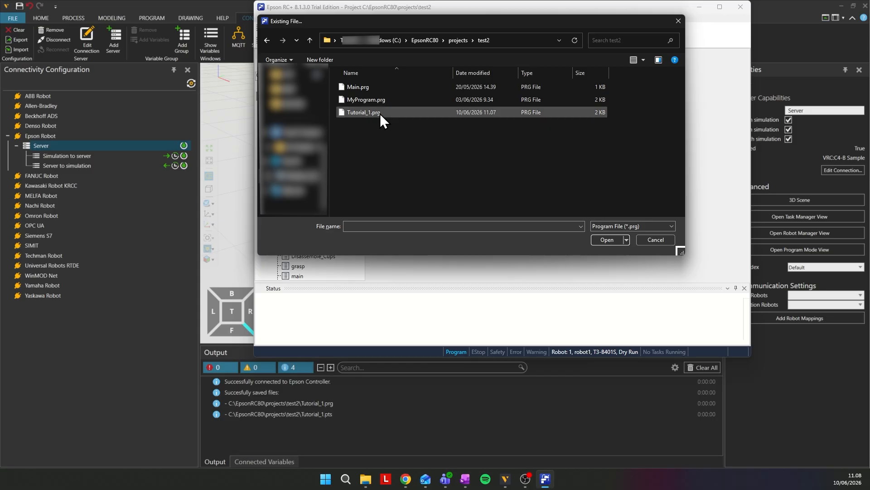
pyautogui.click(364, 112)
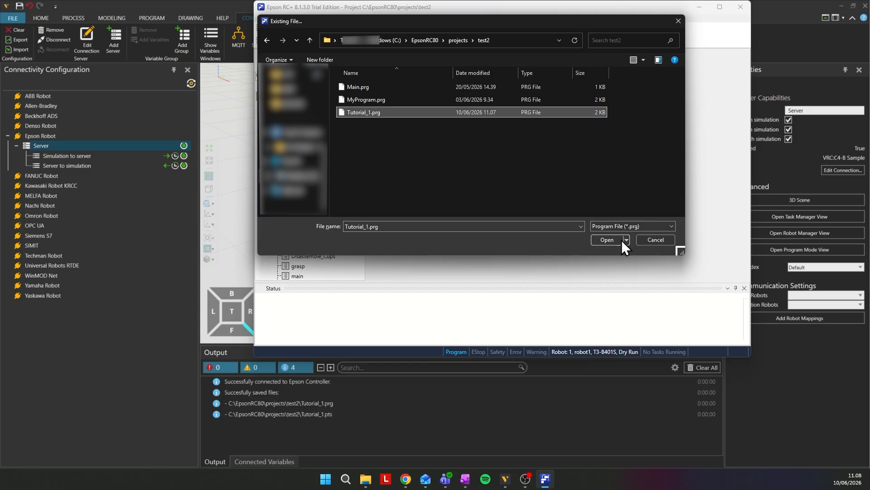
pyautogui.click(606, 238)
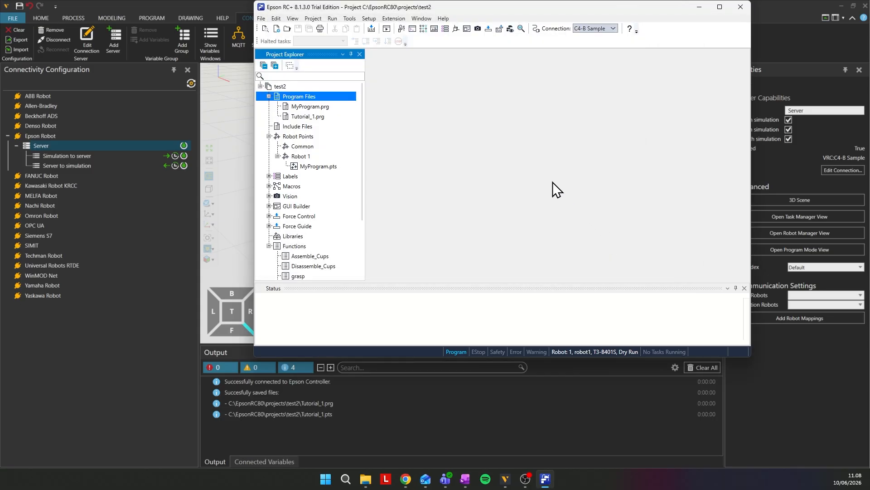
# - Delete MyProgram.prg from the project's program files and confirm the deletion
pyautogui.click(309, 106)
pyautogui.rightClick(307, 107)
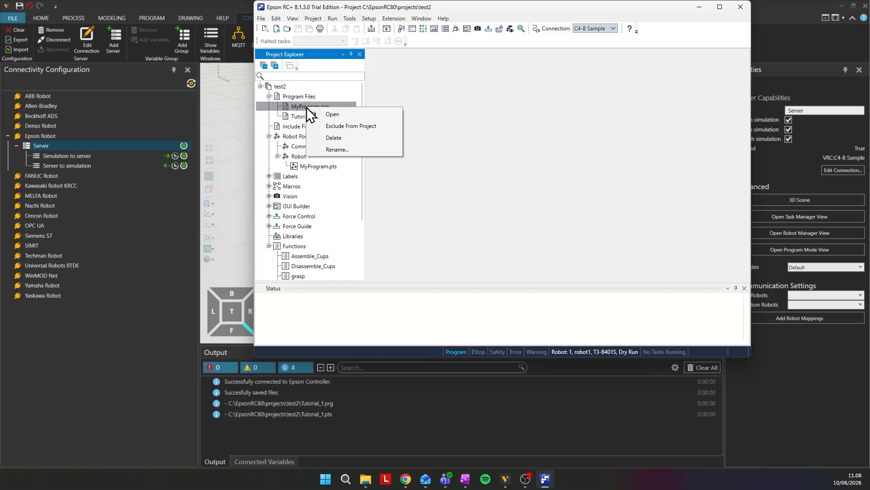
pyautogui.click(349, 137)
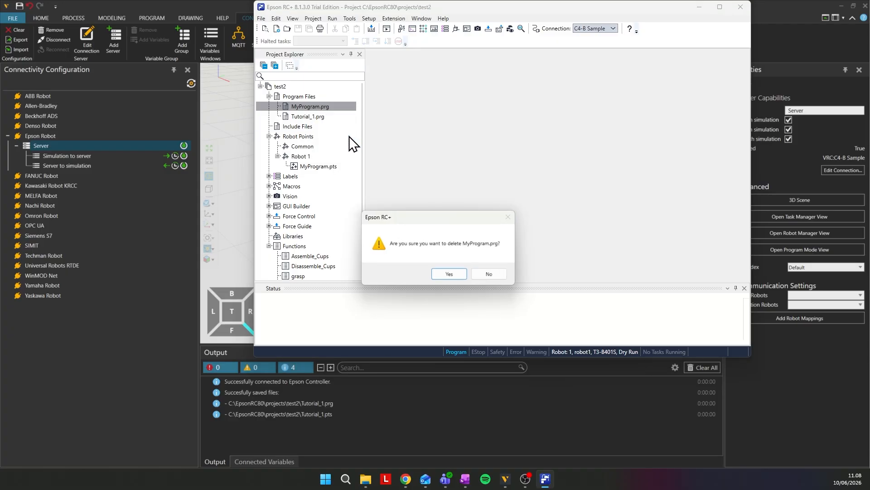
pyautogui.click(449, 274)
# - Add the existing point file Tutorial_1.pts from the test2 folder to Robot 1's points
pyautogui.click(303, 148)
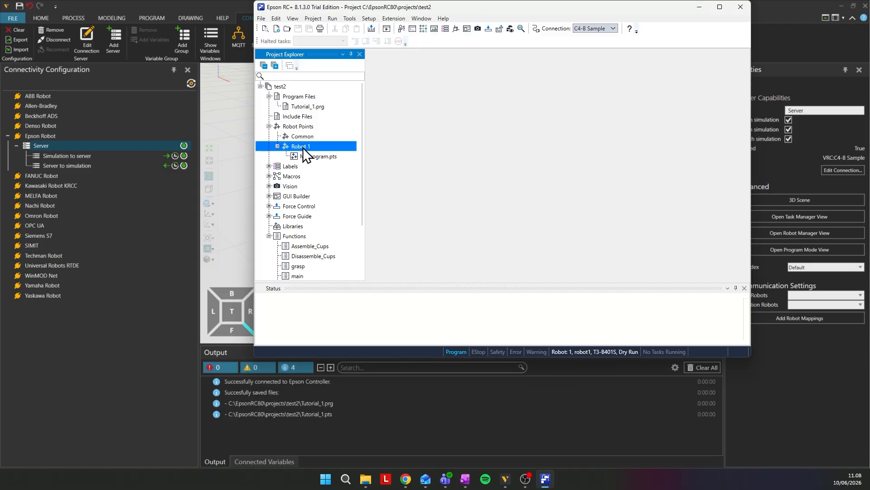
pyautogui.rightClick(303, 148)
pyautogui.moveTo(350, 153)
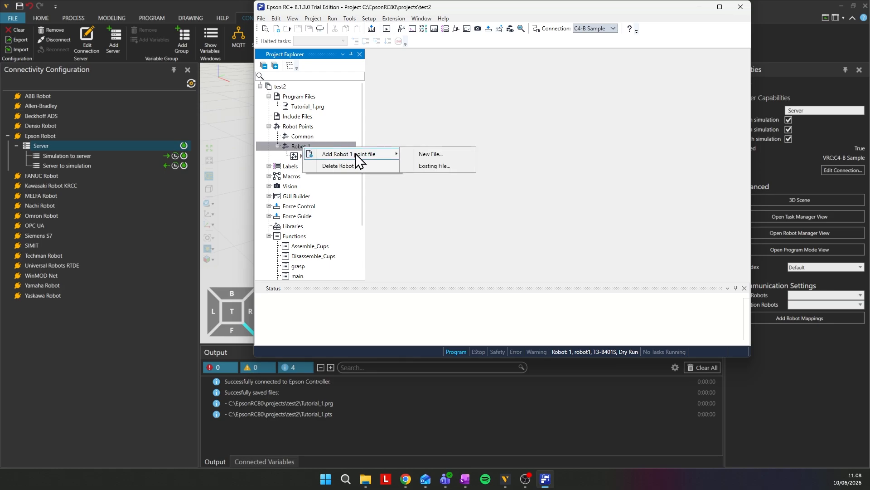
pyautogui.click(438, 166)
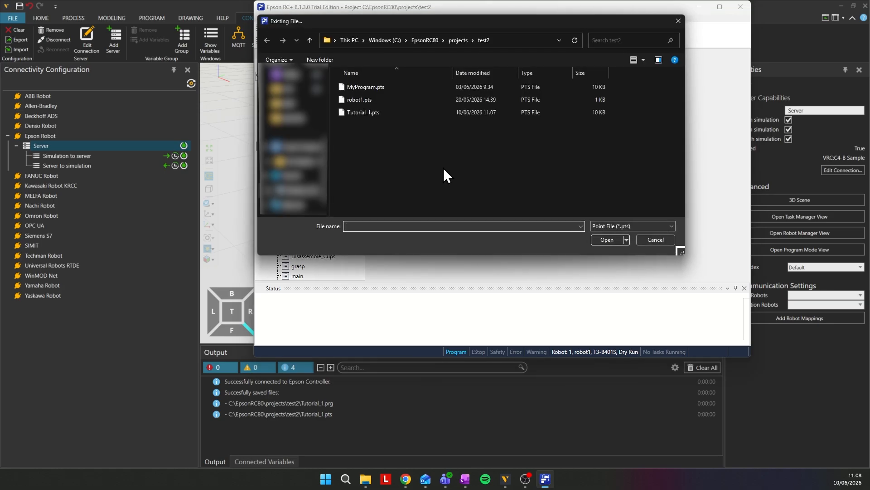
pyautogui.click(358, 112)
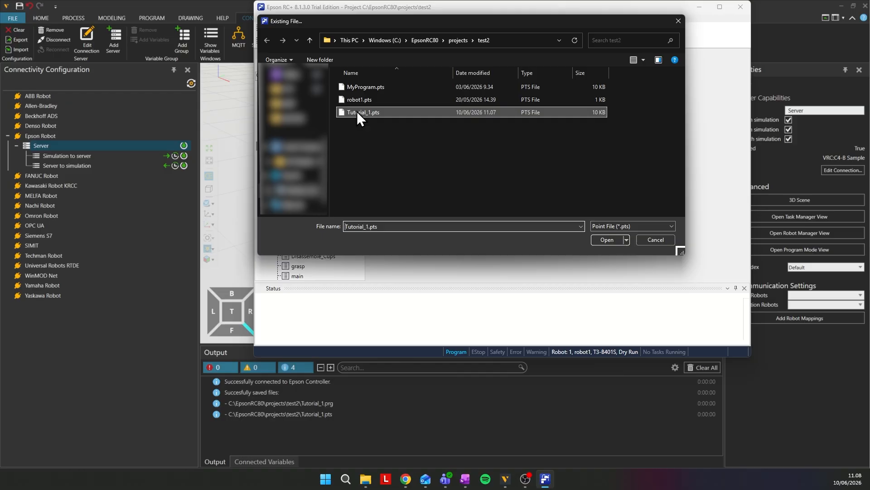
pyautogui.click(606, 238)
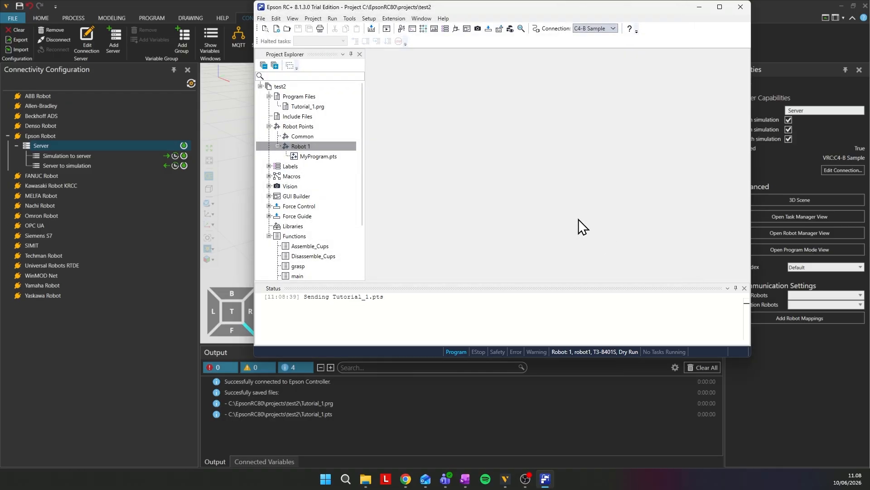
# - Delete MyProgram.pts from Robot 1's points, confirm the deletion, and select Tutorial_1.pts
pyautogui.click(322, 156)
pyautogui.rightClick(322, 157)
pyautogui.click(368, 197)
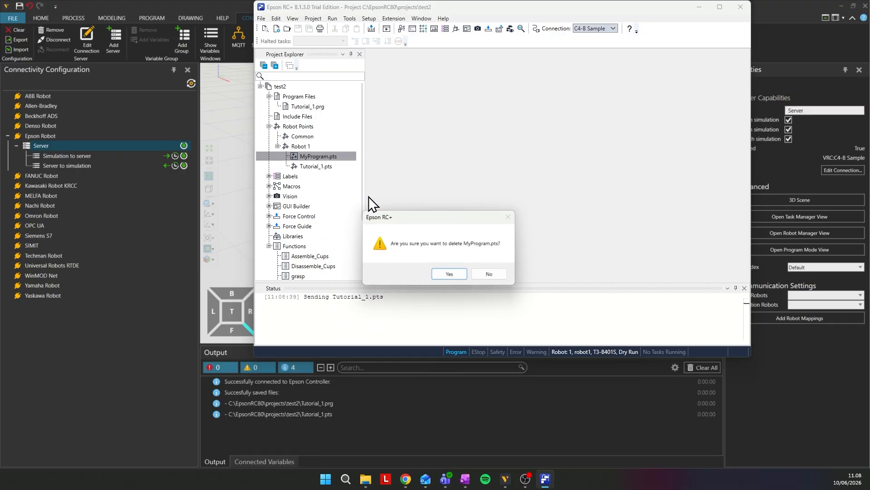
pyautogui.click(449, 273)
pyautogui.click(323, 157)
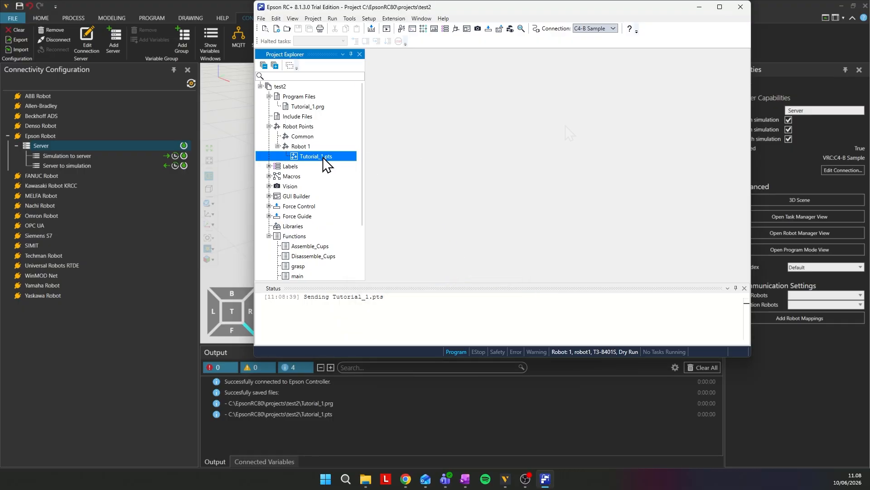
# - Open the Epson server's 3D scene, then enlarge the Robot Simulator window and place it over the simulation view
pyautogui.click(794, 202)
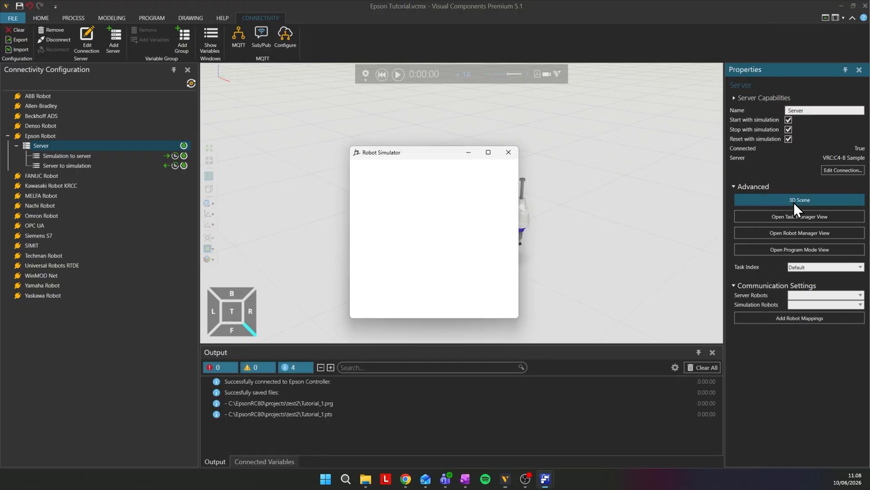
pyautogui.moveTo(421, 159); pyautogui.dragTo(126, 136)
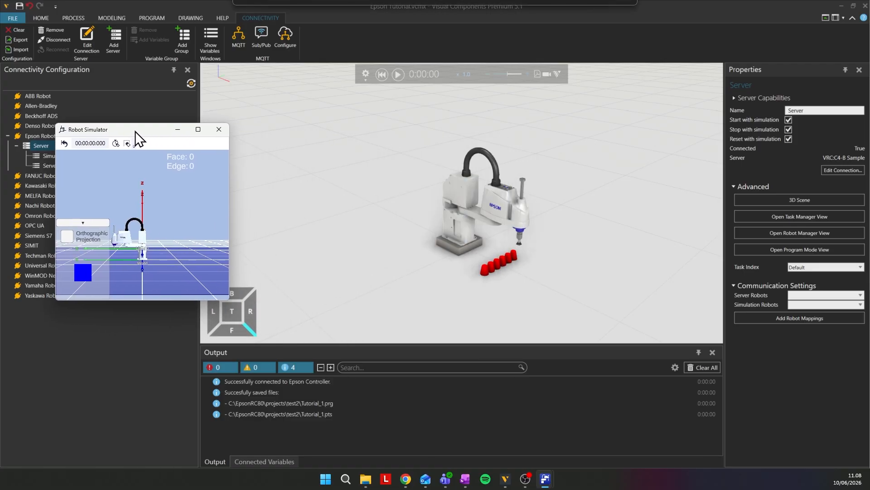
pyautogui.moveTo(224, 298); pyautogui.dragTo(344, 371)
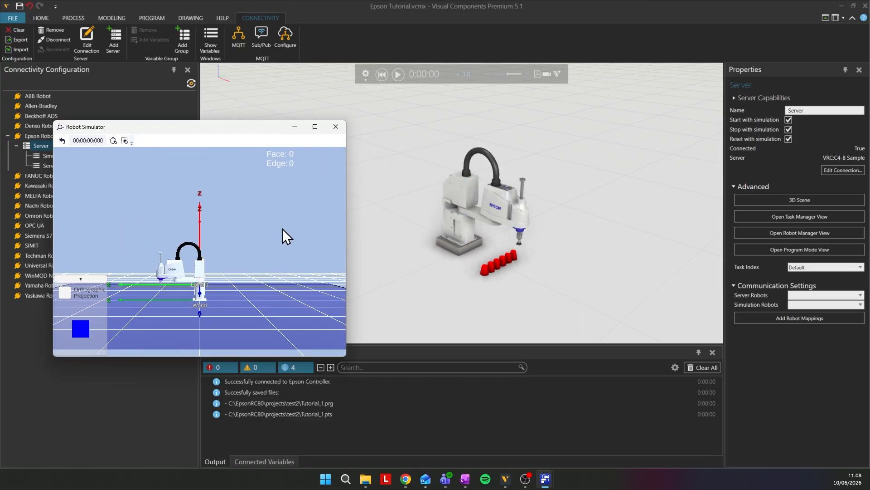
pyautogui.moveTo(242, 129); pyautogui.dragTo(400, 104)
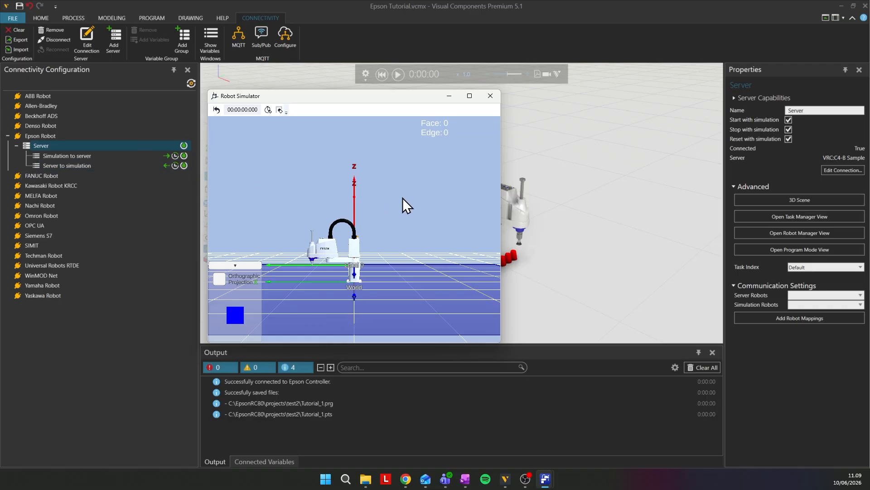
# - Start adding variables to the Epson server's Server to simulation group
pyautogui.click(81, 167)
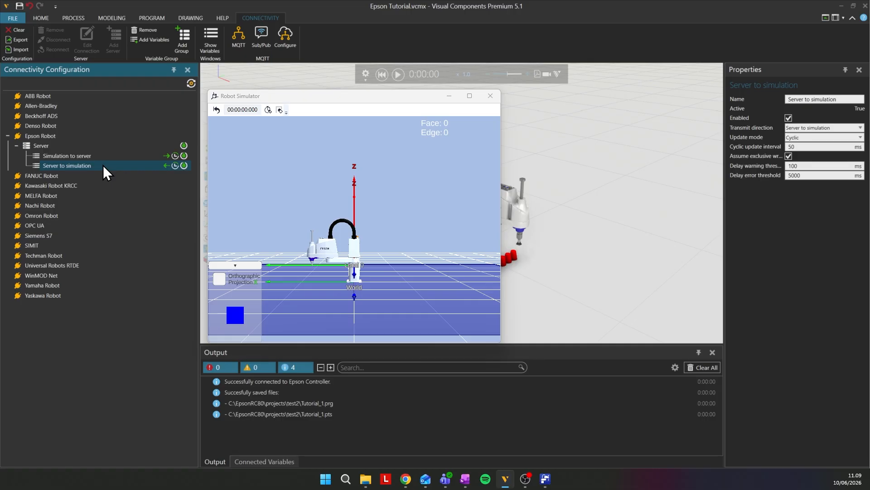
pyautogui.rightClick(103, 166)
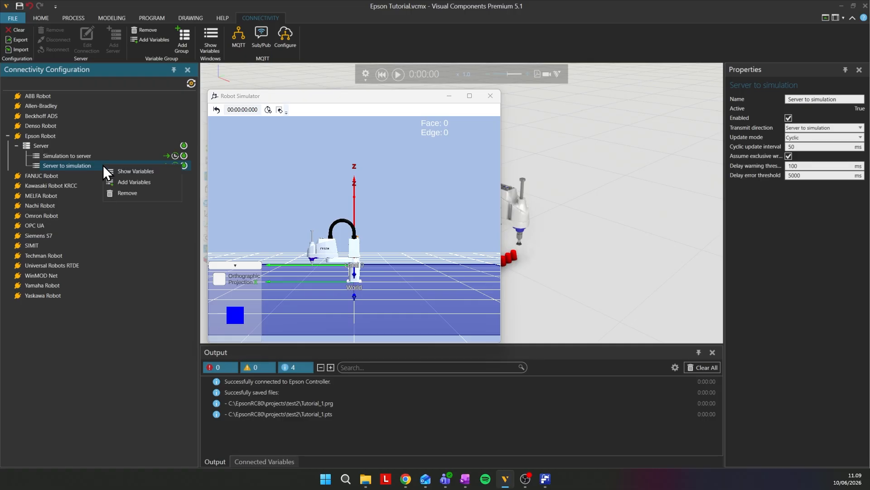
pyautogui.click(149, 182)
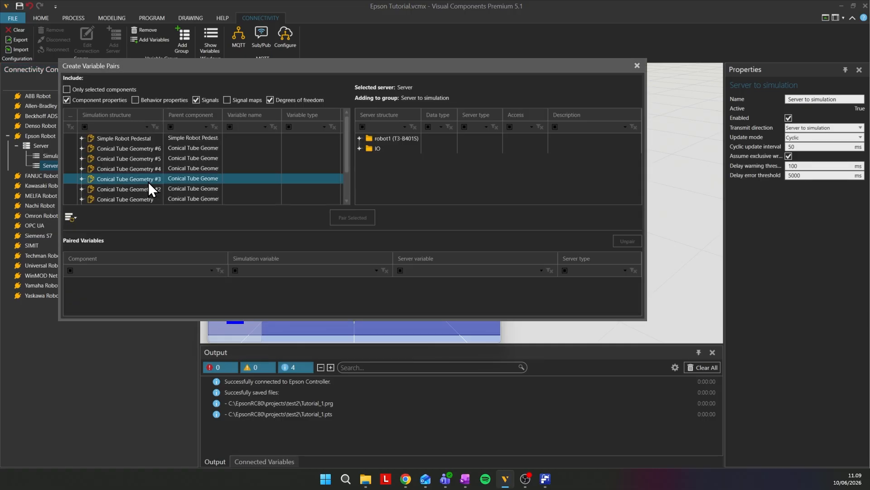
# - Pair robot1's JT1 to JT4 with the J1 to J4 VALUE variables of T3-B401S, filtering variable names by VALUE, and enlarge the pairing dialog
pyautogui.click(361, 142)
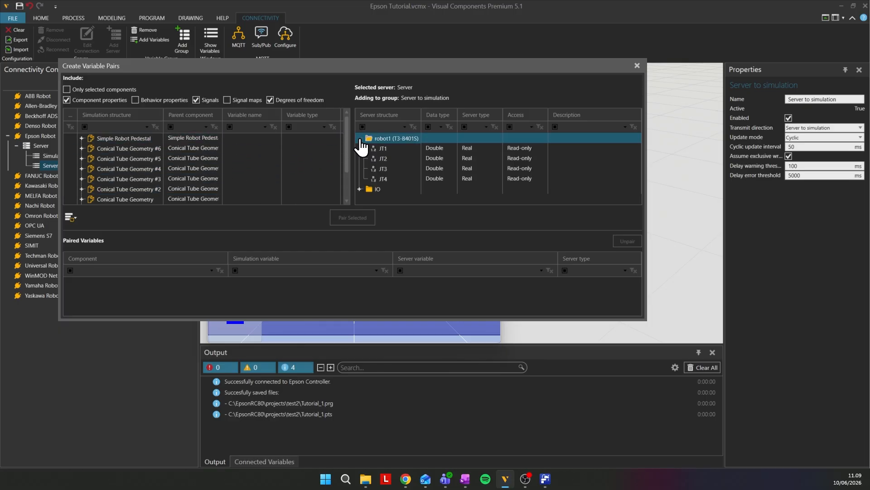
pyautogui.click(389, 146)
pyautogui.keyDown('shift'); pyautogui.click(393, 179); pyautogui.keyUp('shift')
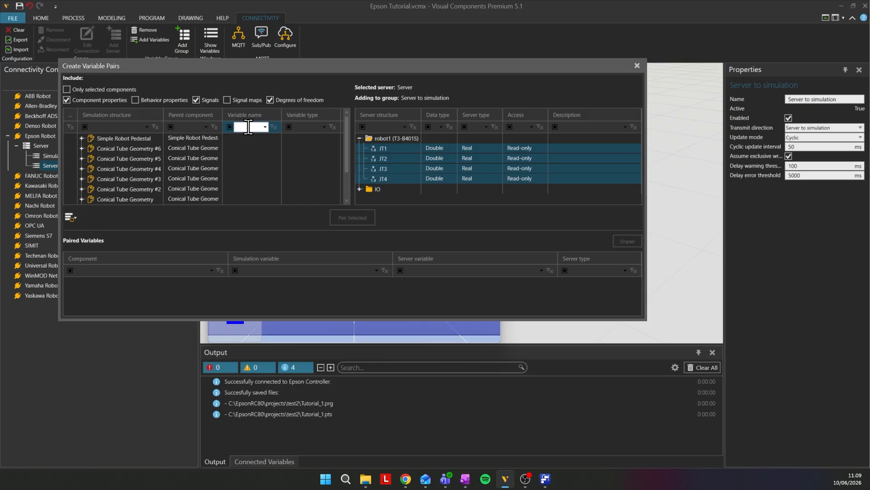
pyautogui.write('VALUE')
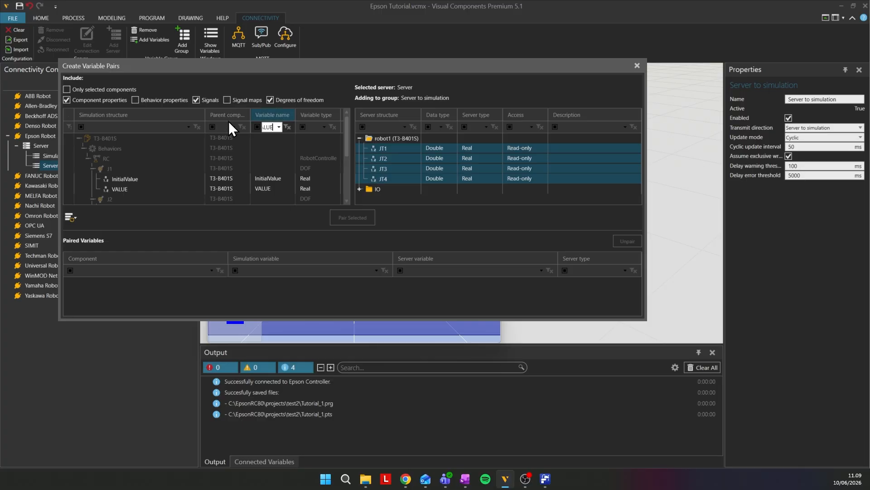
pyautogui.click(122, 187)
pyautogui.scroll(-1, 124, 169)
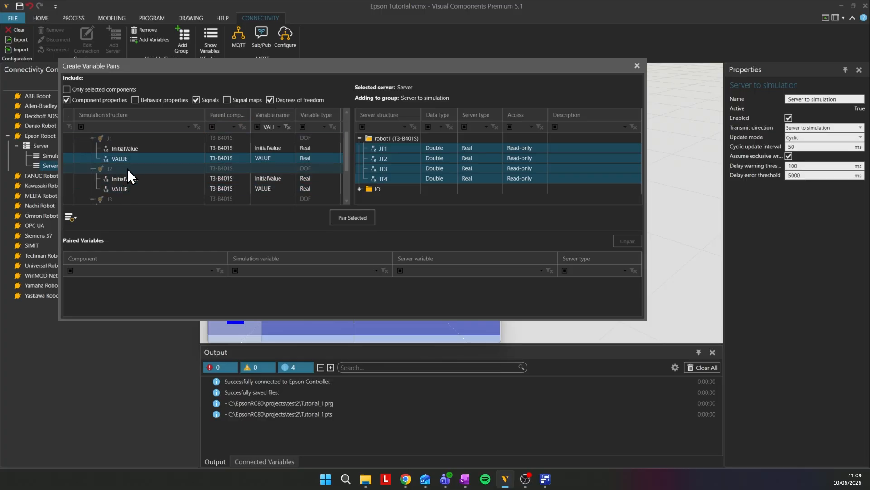
pyautogui.keyDown('ctrl'); pyautogui.click(137, 186); pyautogui.keyUp('ctrl')
pyautogui.scroll(-1, 152, 175)
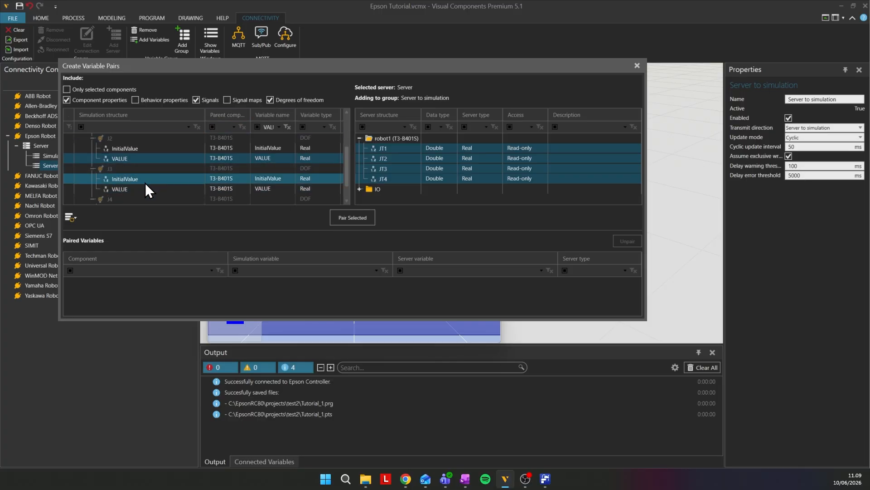
pyautogui.keyDown('ctrl'); pyautogui.click(136, 188); pyautogui.keyUp('ctrl')
pyautogui.scroll(-1, 141, 182)
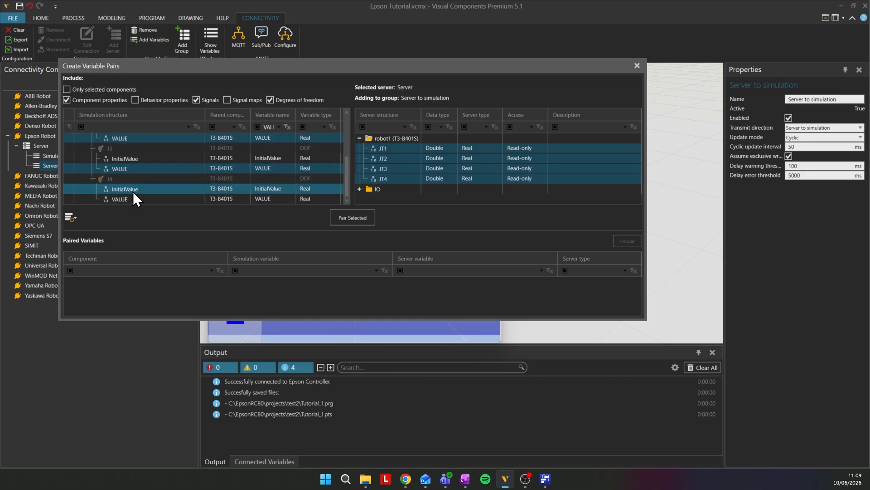
pyautogui.keyDown('ctrl'); pyautogui.click(123, 199); pyautogui.keyUp('ctrl')
pyautogui.click(352, 217)
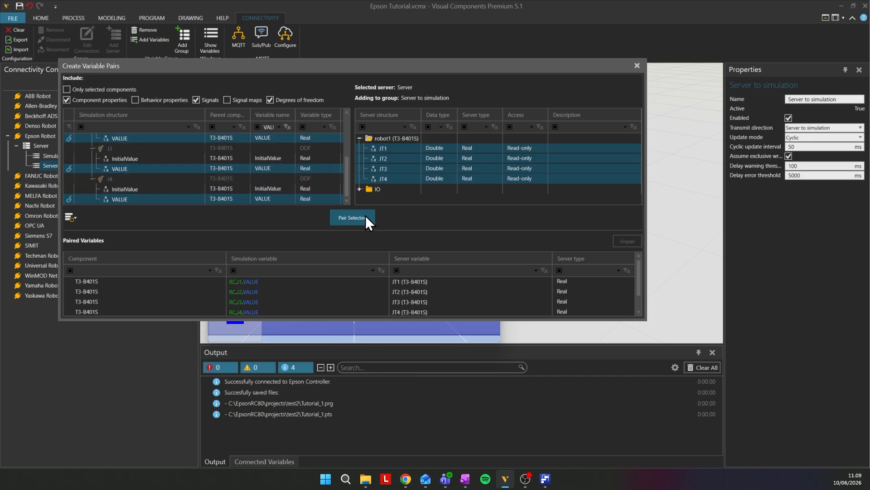
pyautogui.moveTo(368, 320); pyautogui.dragTo(374, 364)
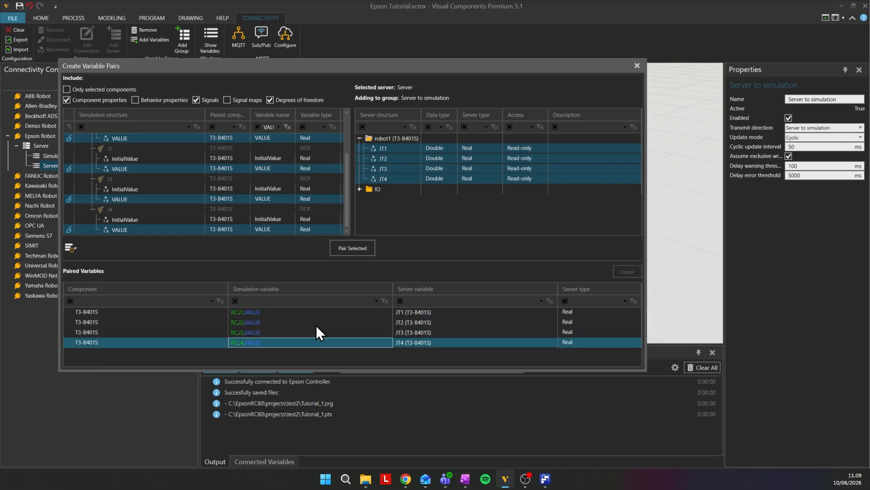
# - Clear the variable name filter and include signal maps in the simulation structure
pyautogui.scroll(3, 154, 154)
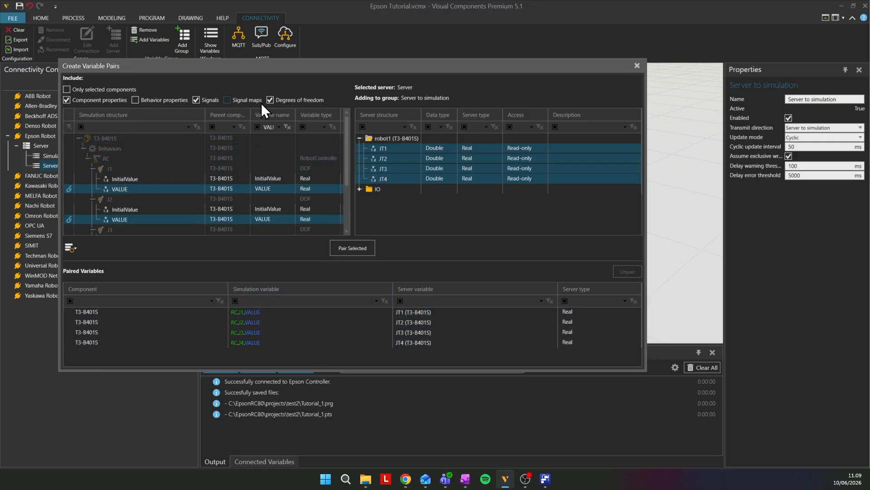
pyautogui.click(287, 127)
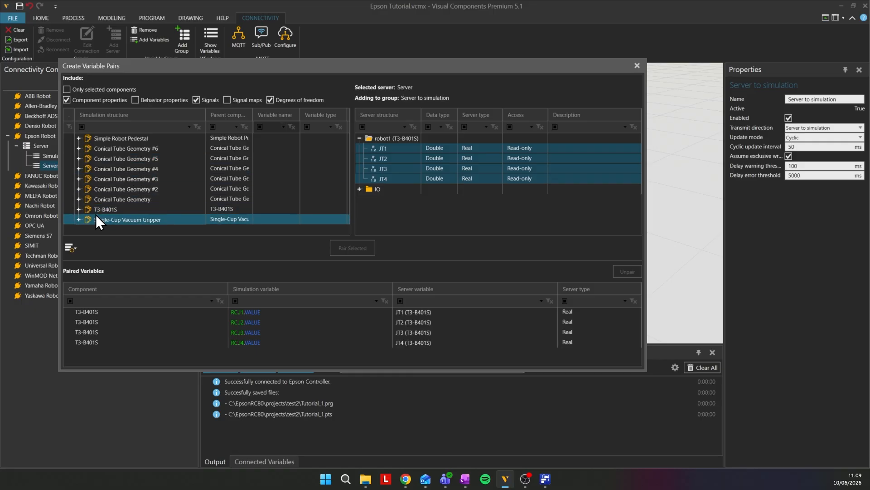
pyautogui.click(79, 209)
pyautogui.scroll(-1, 123, 220)
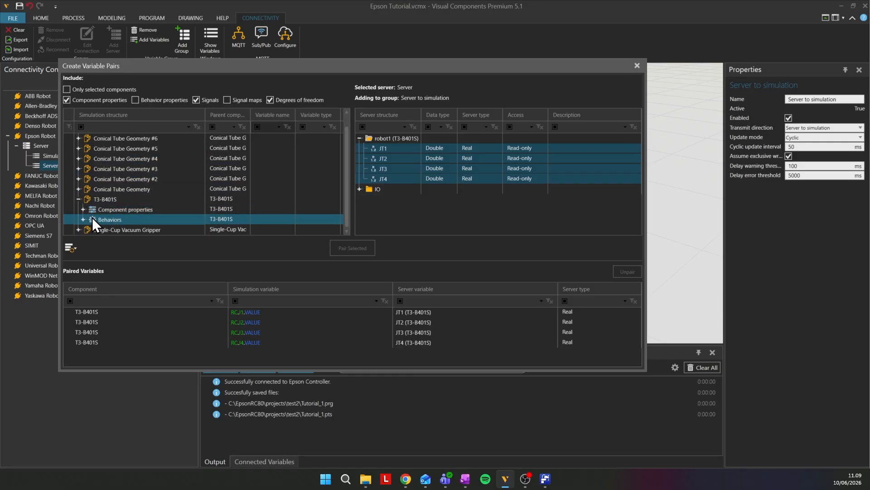
pyautogui.click(83, 219)
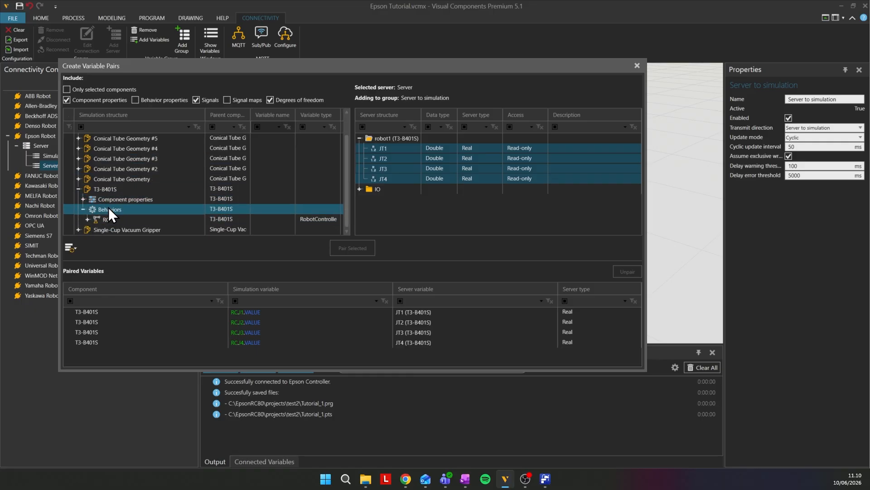
pyautogui.click(227, 98)
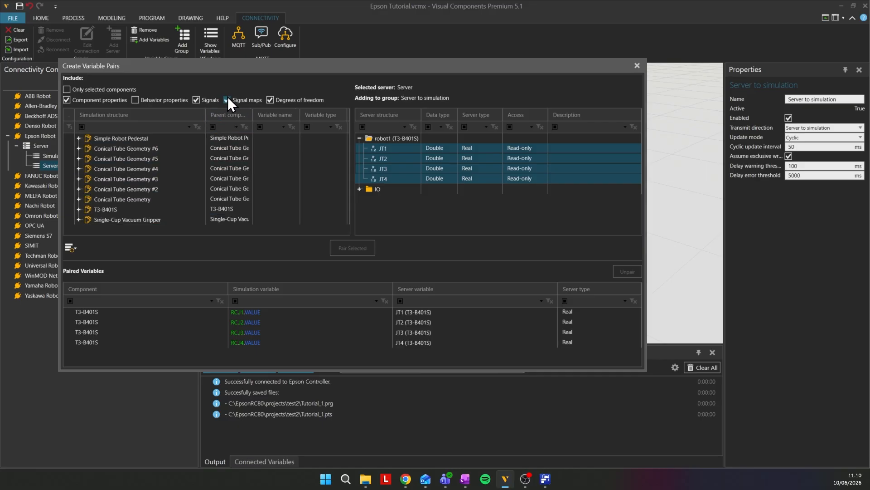
# - Pair output 15 of T3-B401S with the server's StandardOutput_15 and close the variable pairing dialog
pyautogui.click(78, 210)
pyautogui.scroll(-1, 105, 202)
pyautogui.click(88, 209)
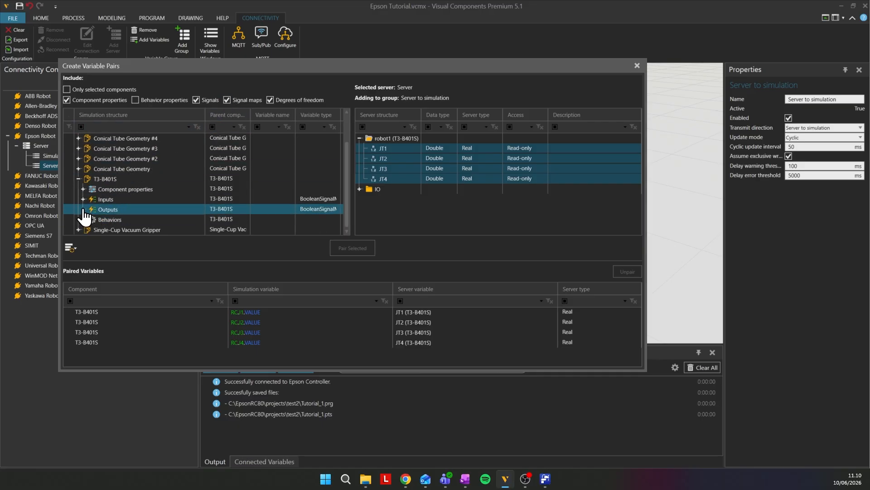
pyautogui.click(83, 209)
pyautogui.scroll(-5, 121, 208)
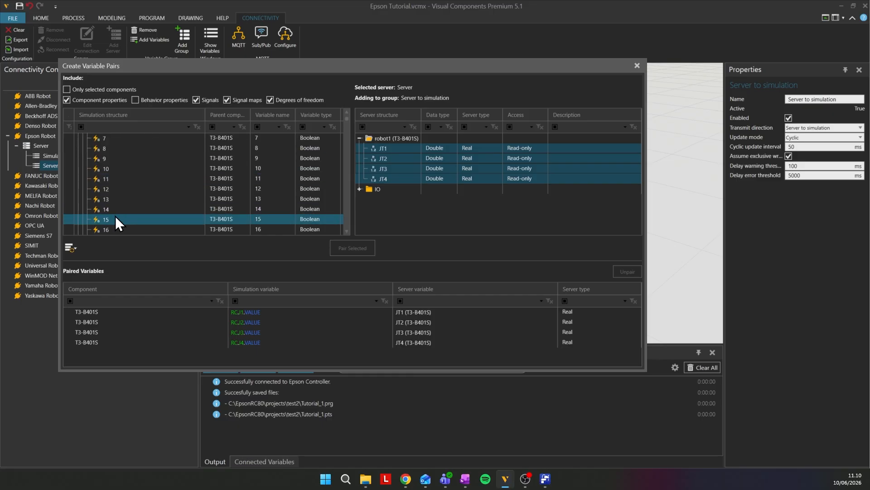
pyautogui.click(115, 216)
pyautogui.click(359, 189)
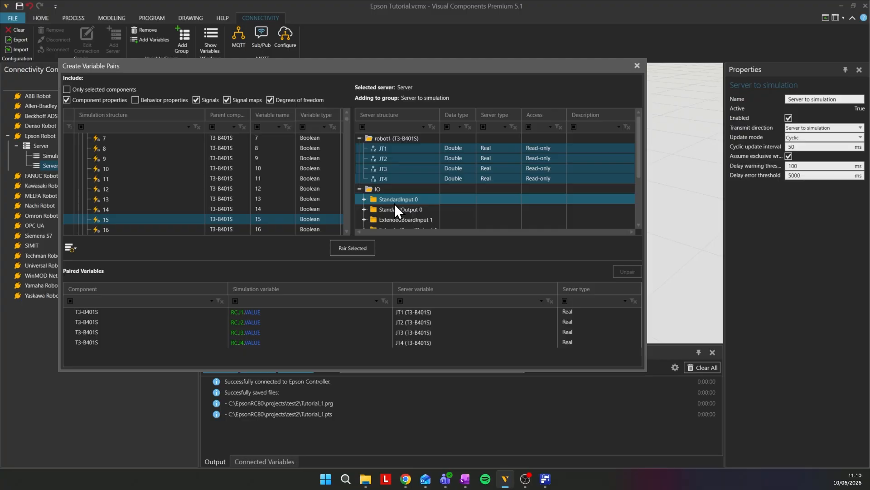
pyautogui.click(366, 210)
pyautogui.scroll(-5, 395, 210)
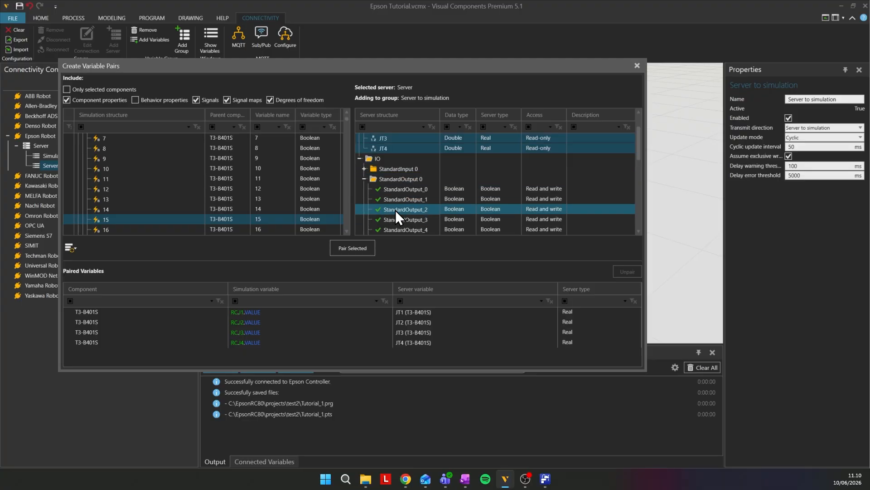
pyautogui.click(419, 222)
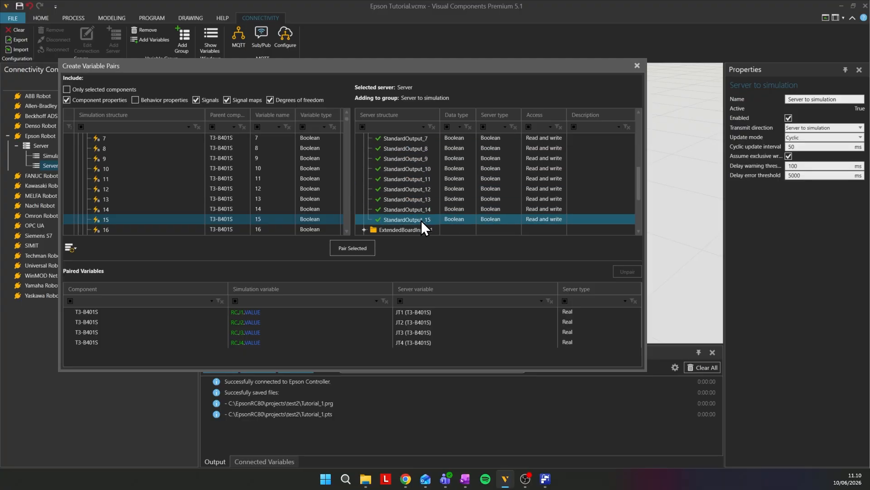
pyautogui.click(361, 249)
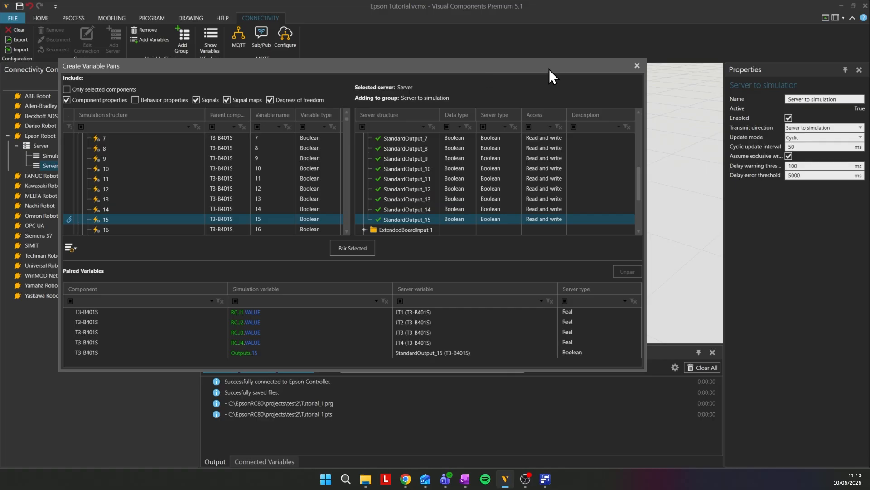
pyautogui.click(637, 66)
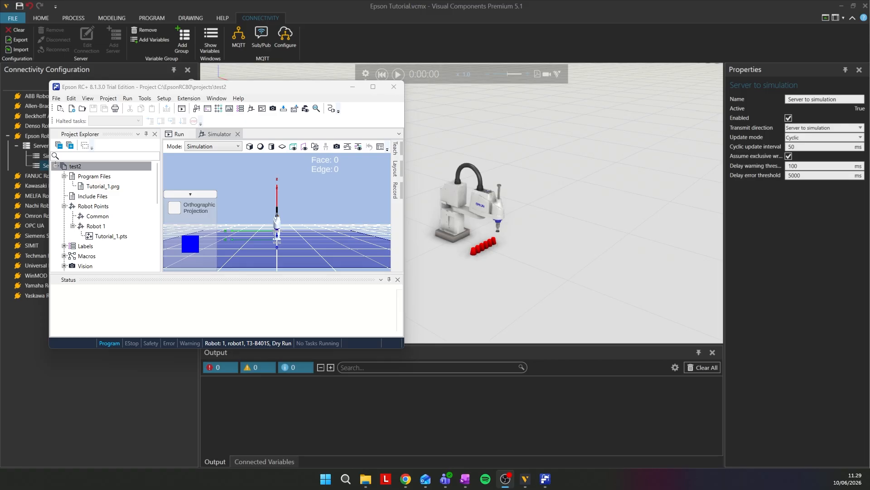
# - Run the simulation, switch to Epson RC+, and enlarge its window while keeping the simulated robot in view
pyautogui.click(400, 74)
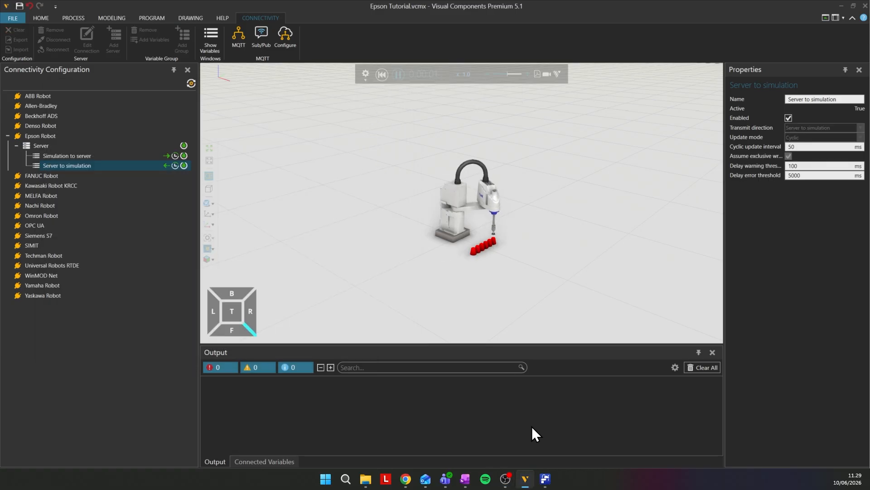
pyautogui.click(545, 479)
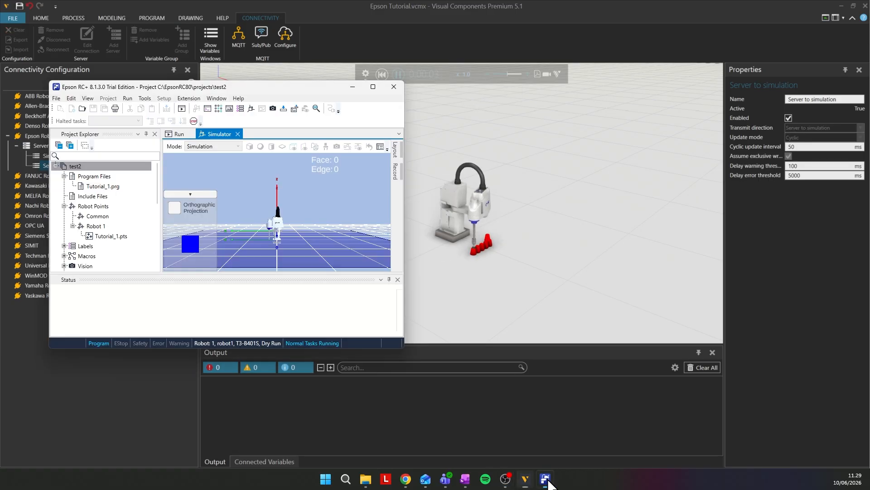
pyautogui.moveTo(291, 86); pyautogui.dragTo(257, 78)
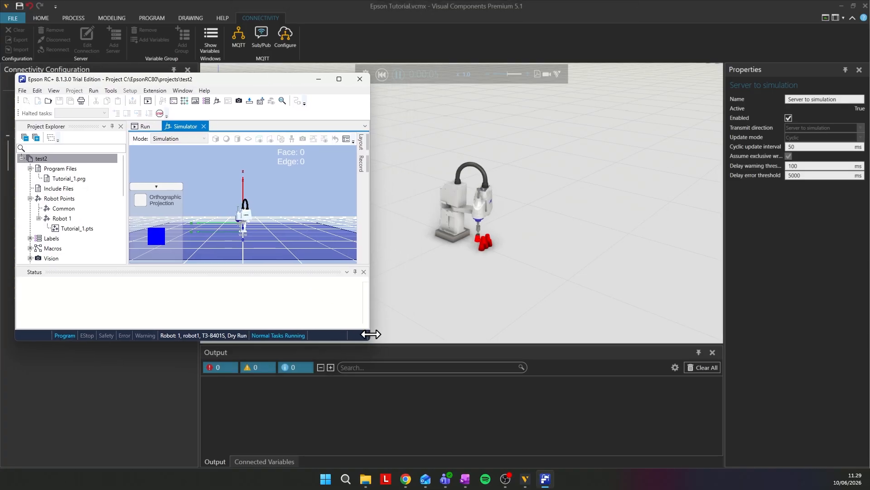
pyautogui.moveTo(371, 343); pyautogui.dragTo(427, 398)
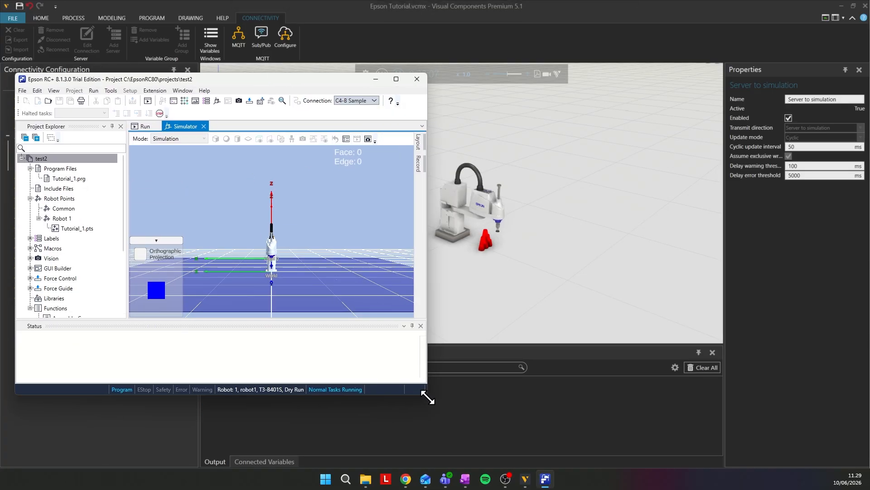
pyautogui.moveTo(311, 80); pyautogui.dragTo(304, 80)
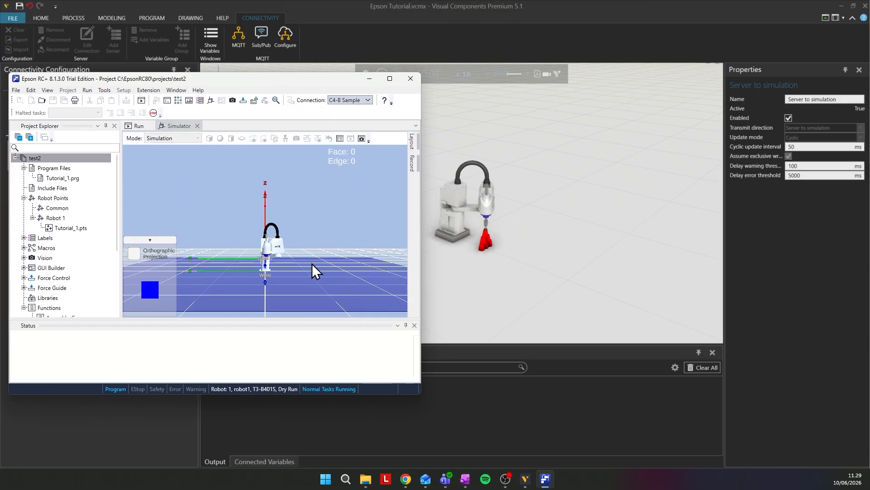
# - Rotate the Epson simulator view around the robot, and stop the running program
pyautogui.moveTo(312, 264); pyautogui.dragTo(301, 258, button='middle')
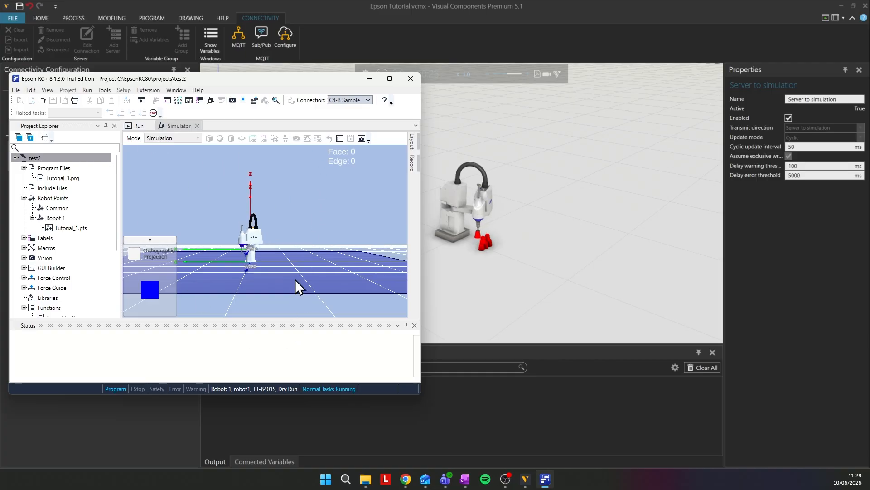
pyautogui.click(132, 126)
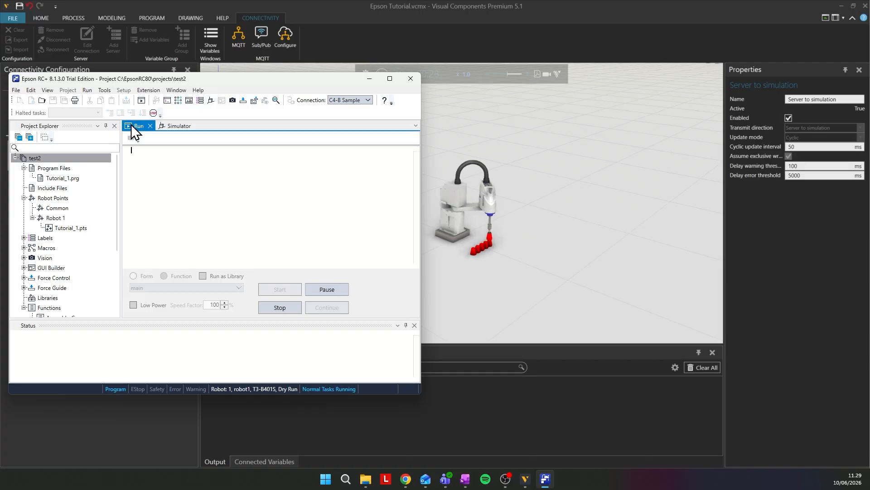
pyautogui.click(281, 309)
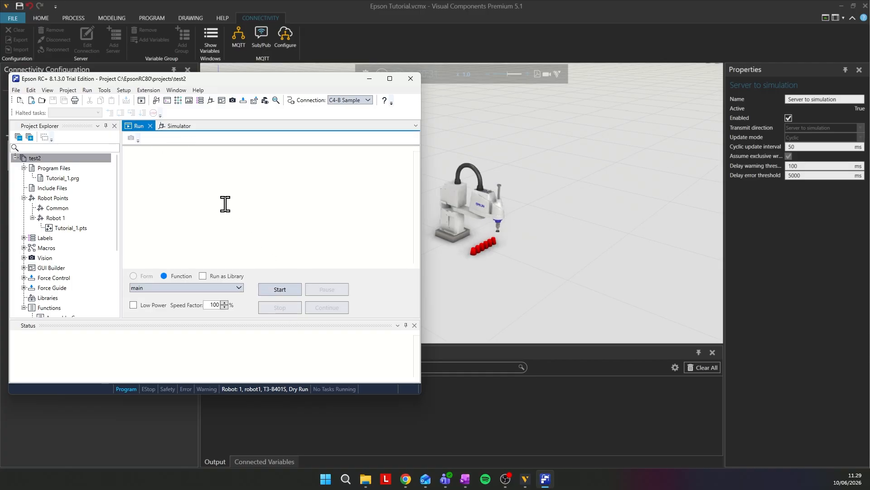
# - Open Robot Manager, jog joints J1 and J2 by 10 degrees each in the positive direction, and switch back to Visual Components
pyautogui.click(157, 101)
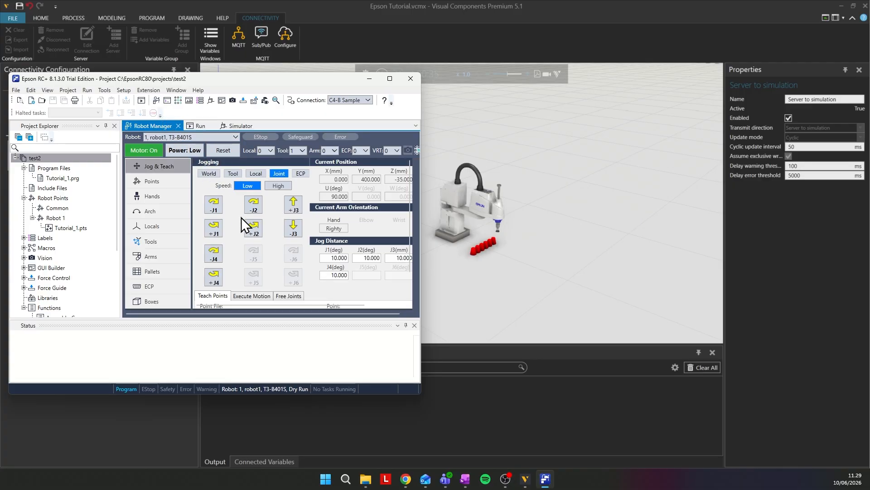
pyautogui.click(216, 230)
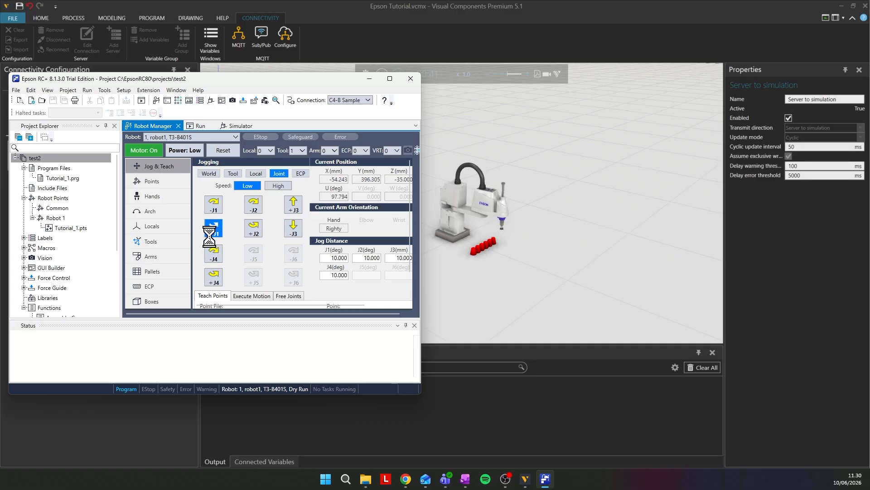
pyautogui.click(255, 229)
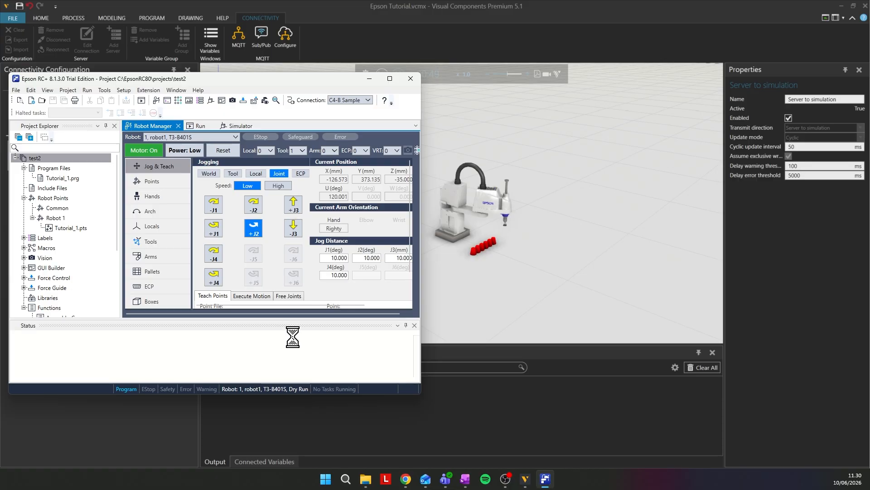
pyautogui.click(448, 356)
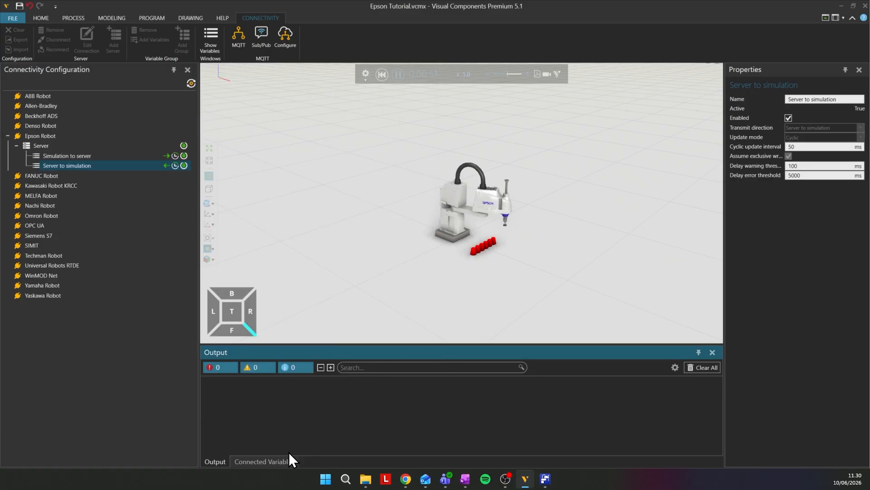
# - Display the connected variables and enlarge their pane until all joint and output pairs under Server to simulation are in view
pyautogui.click(274, 460)
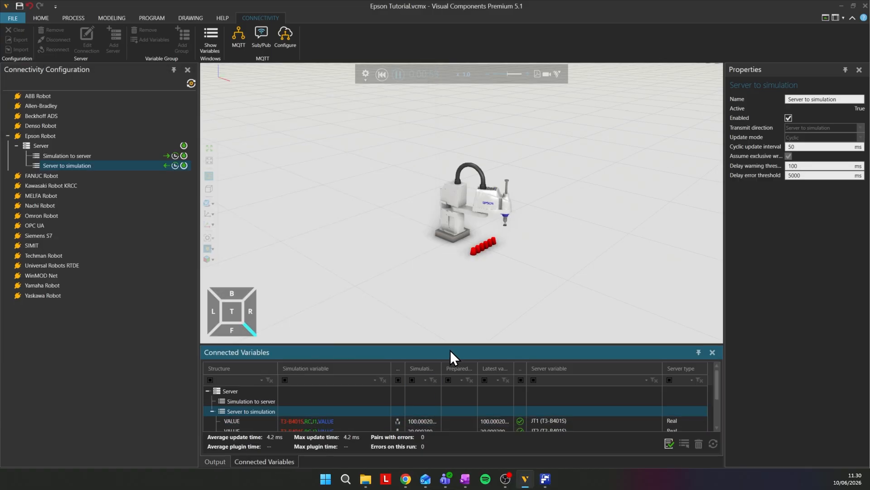
pyautogui.moveTo(451, 344); pyautogui.dragTo(449, 285)
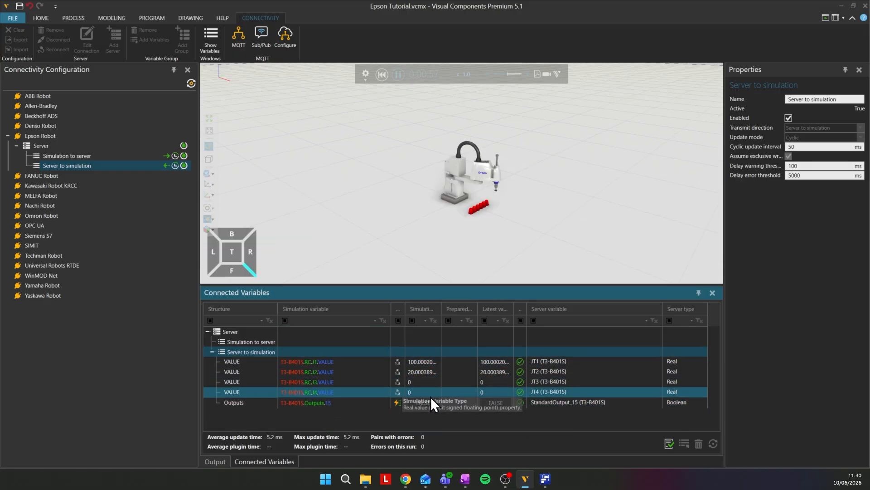
pyautogui.rightClick(460, 405)
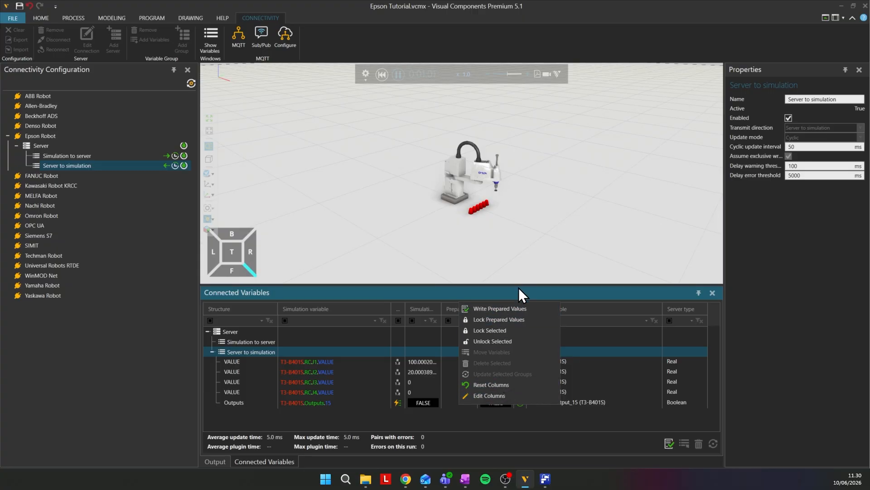
pyautogui.click(586, 232)
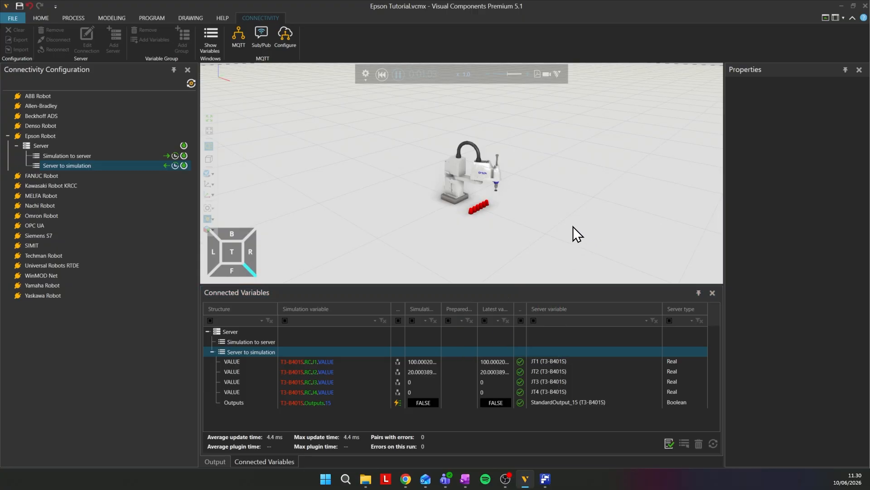
# - Switch to Epson RC+, start the main function, and return to Visual Components to watch the robot and paired variable values
pyautogui.click(545, 478)
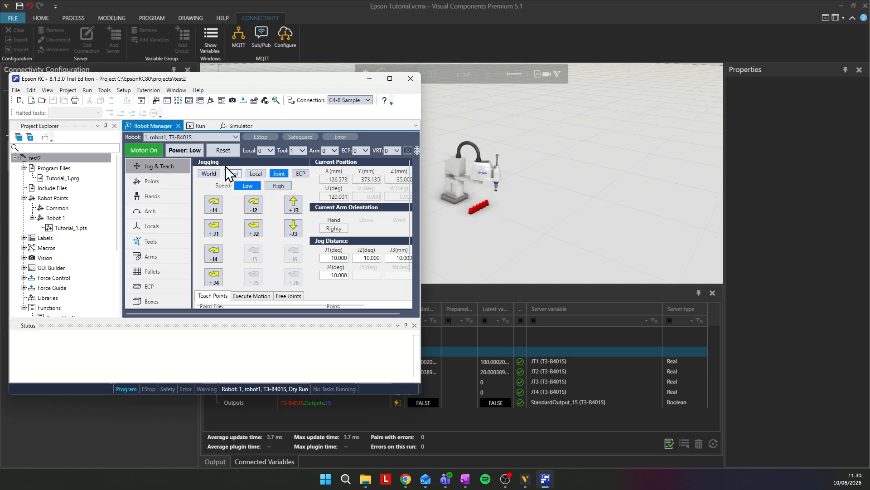
pyautogui.click(198, 126)
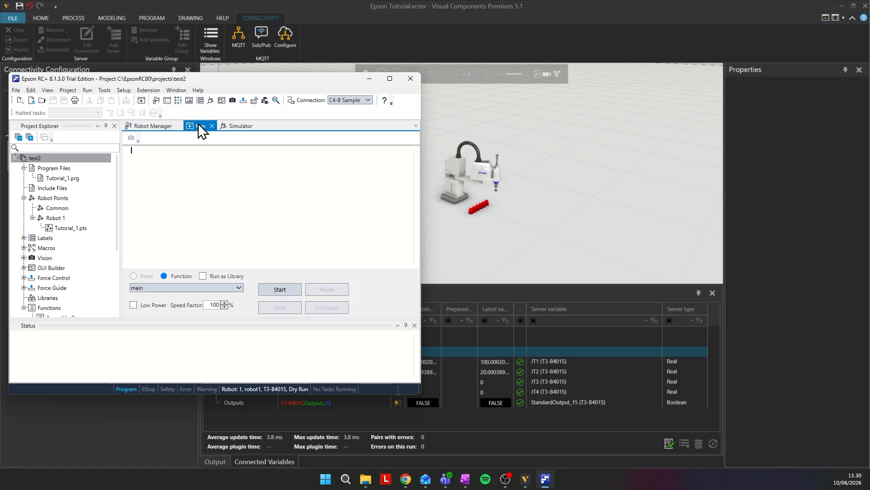
pyautogui.click(284, 290)
pyautogui.click(422, 273)
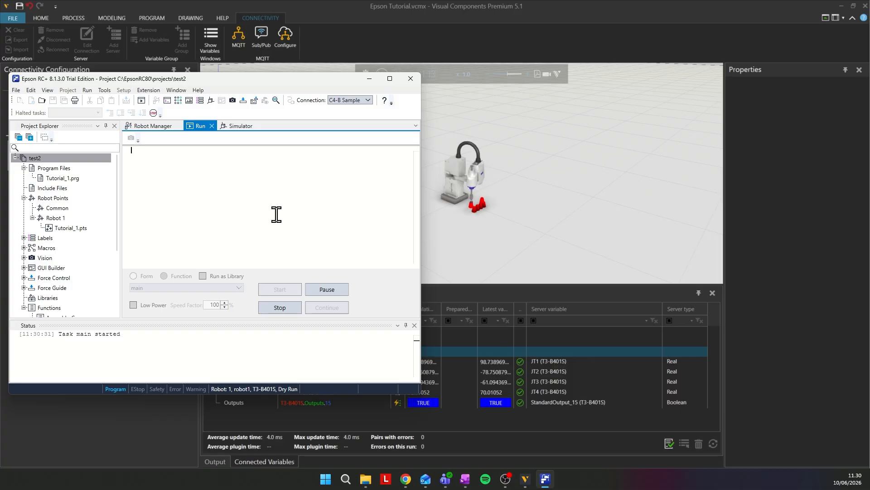
pyautogui.click(552, 181)
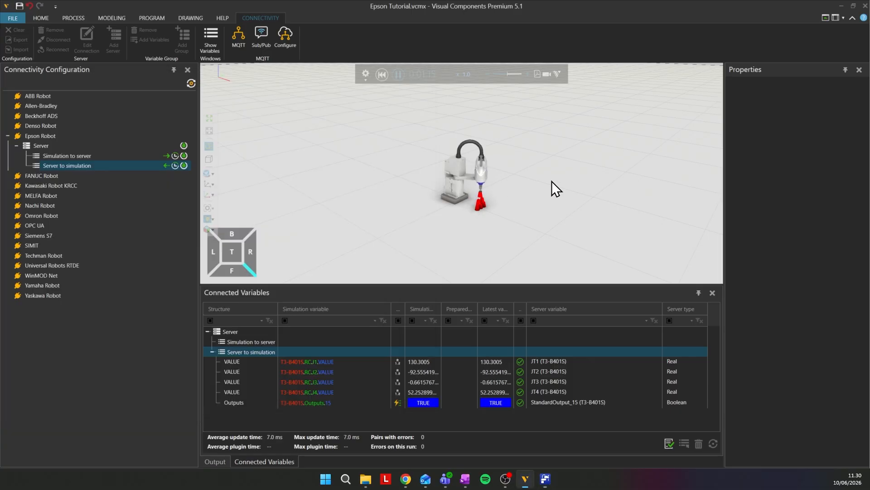